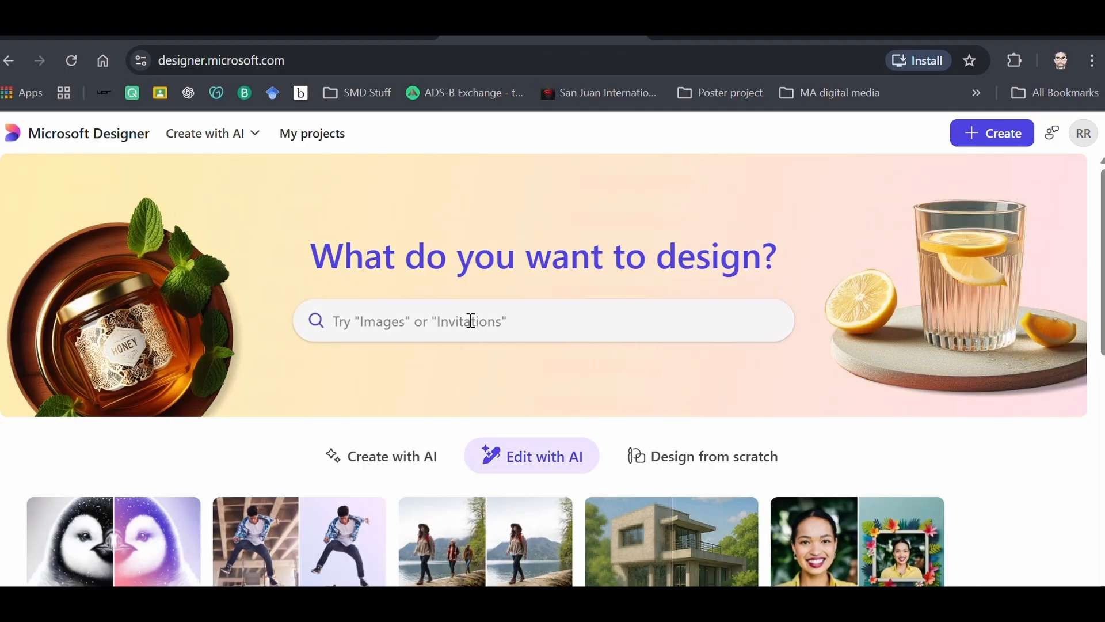
{"action": "left_click", "coordinate": [460, 319]}
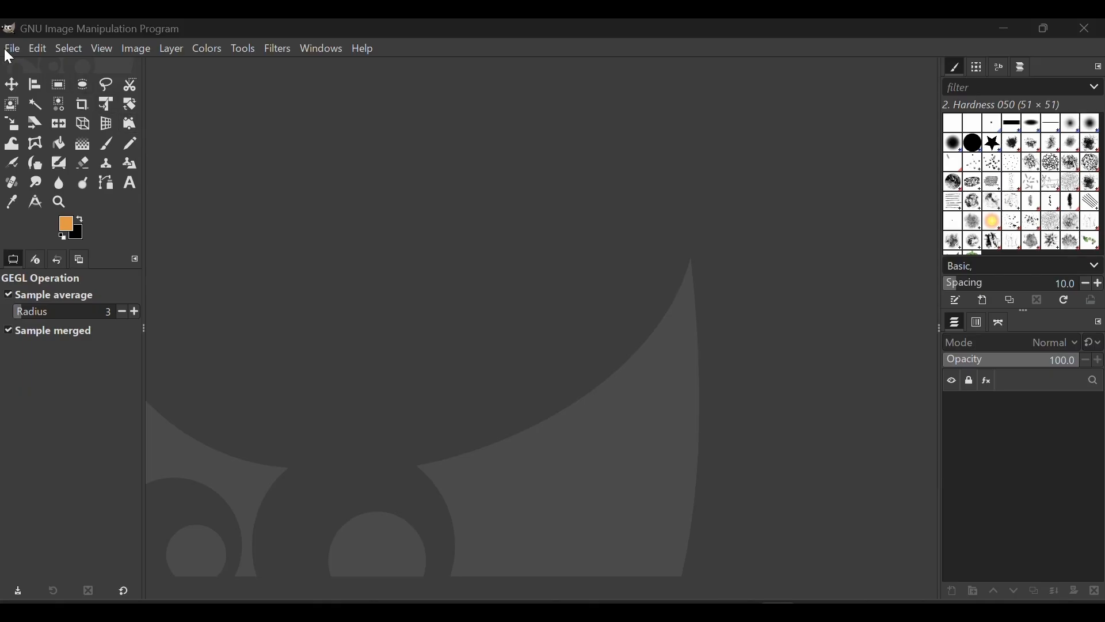
- In GIMP, open the cut-out portrait bad-bunny-alpha-01.png from the Bad Bunny folder
{"action": "left_click", "coordinate": [11, 49]}
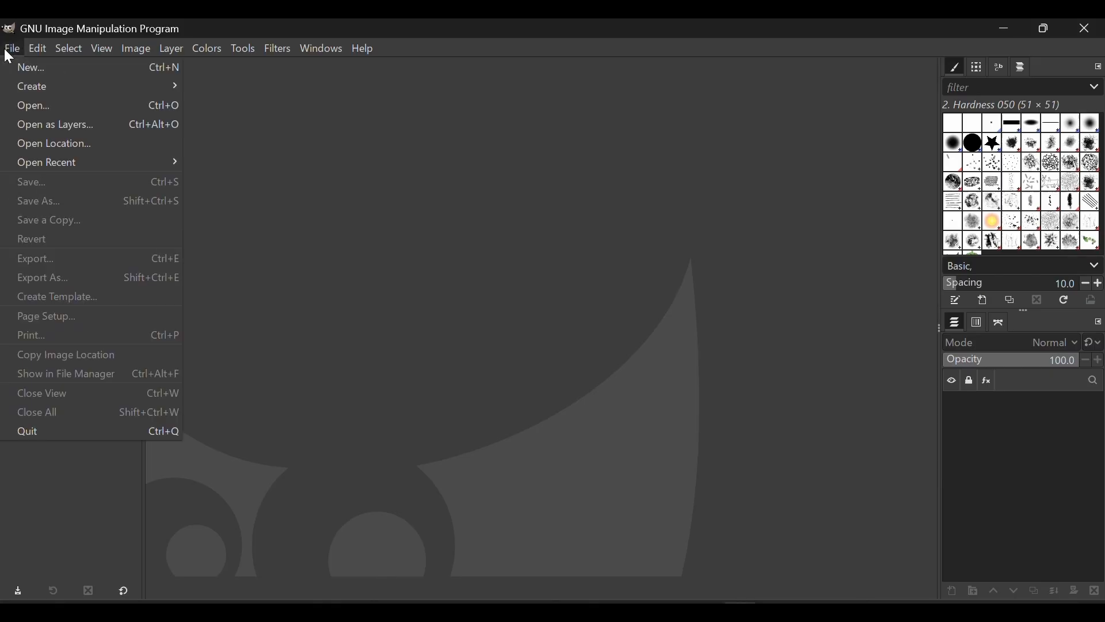
{"action": "left_click", "coordinate": [47, 107]}
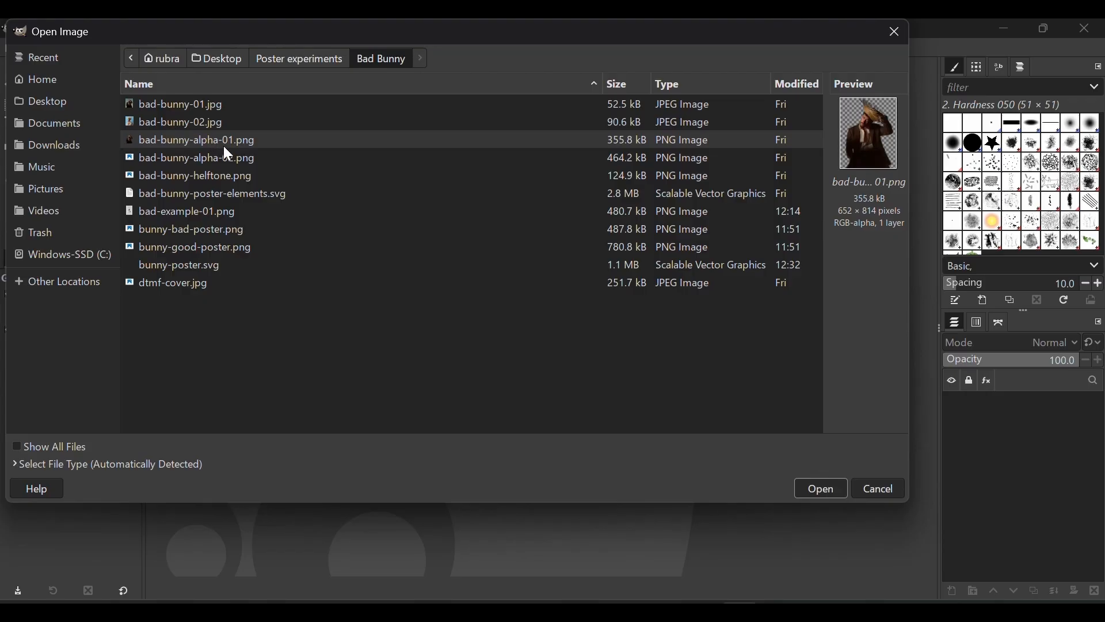
{"action": "left_click", "coordinate": [831, 489]}
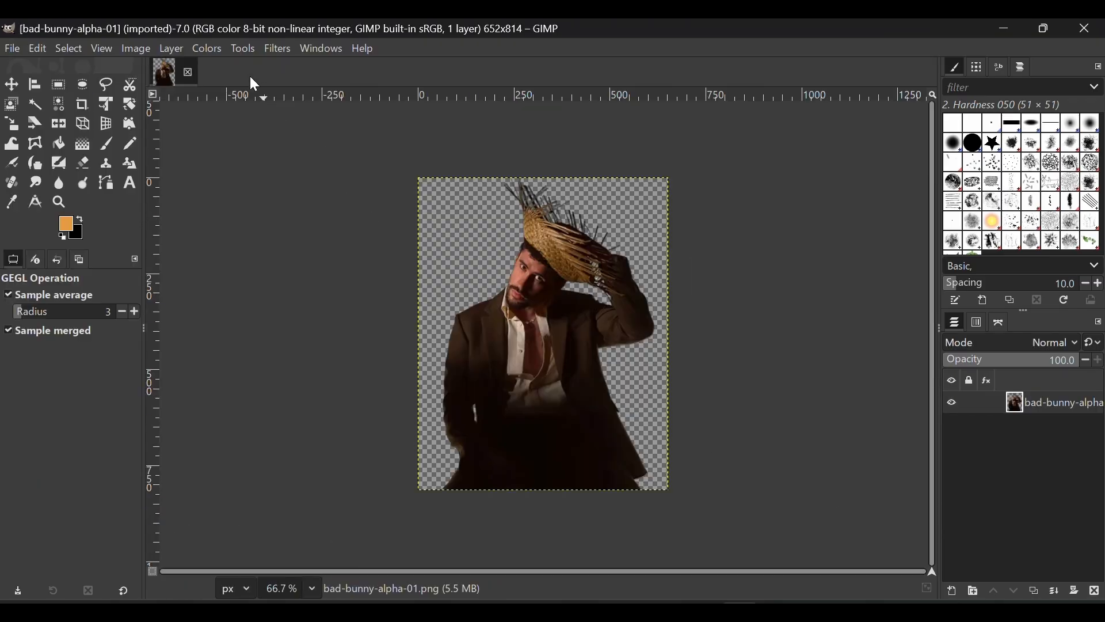
- Bring up the Newsprint distortion filter for the portrait and choose a different pattern for its black channel
{"action": "left_click", "coordinate": [237, 51]}
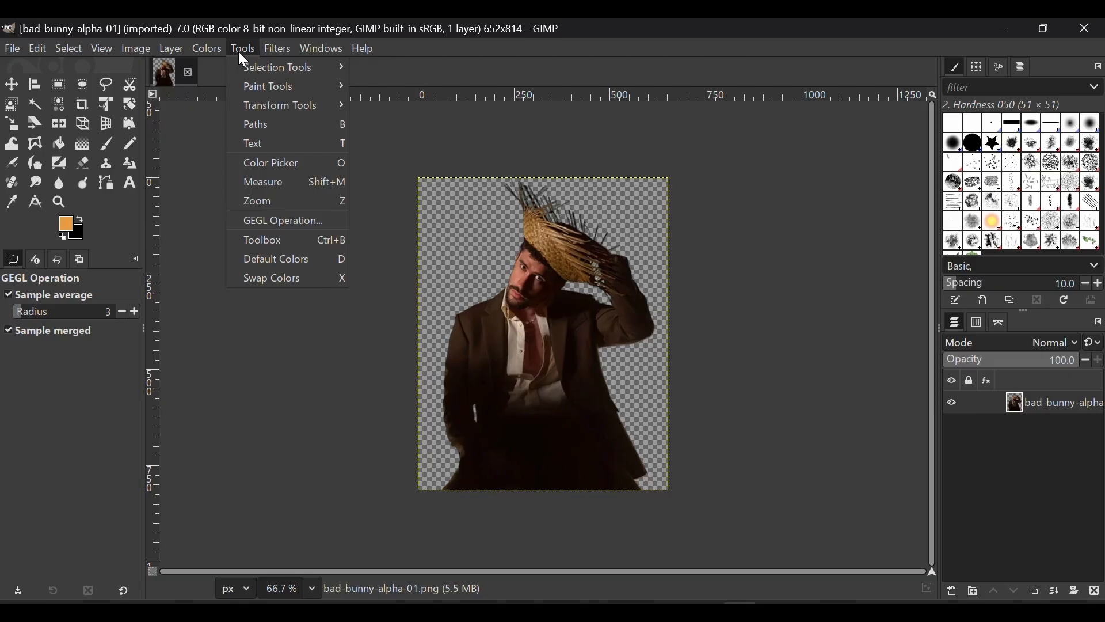
{"action": "mouse_move", "coordinate": [280, 50]}
{"action": "mouse_move", "coordinate": [300, 162]}
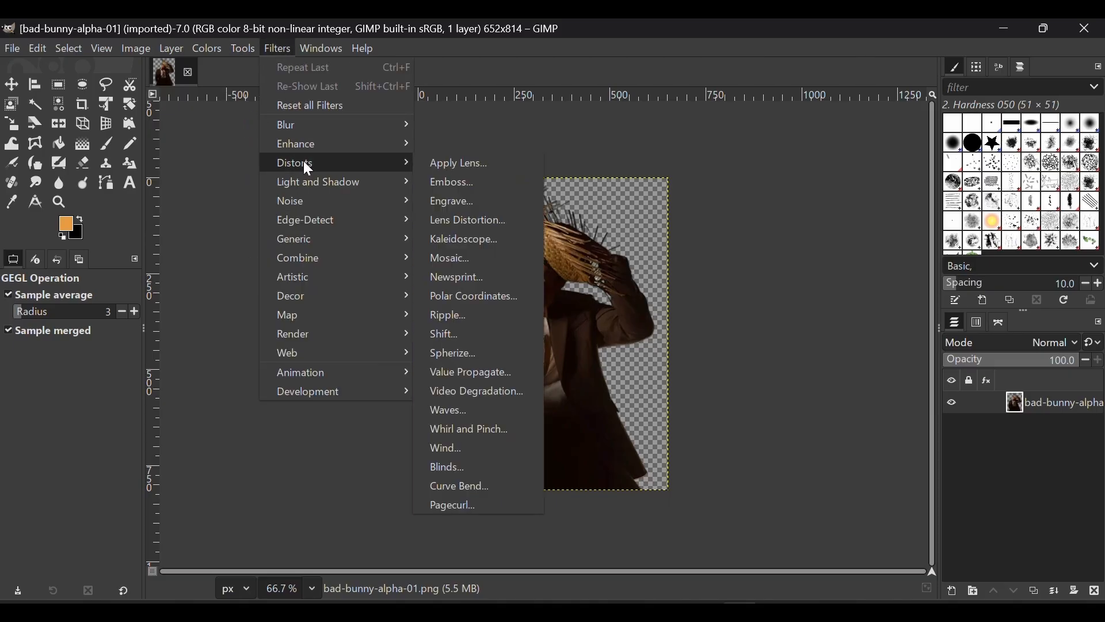
{"action": "left_click", "coordinate": [486, 277]}
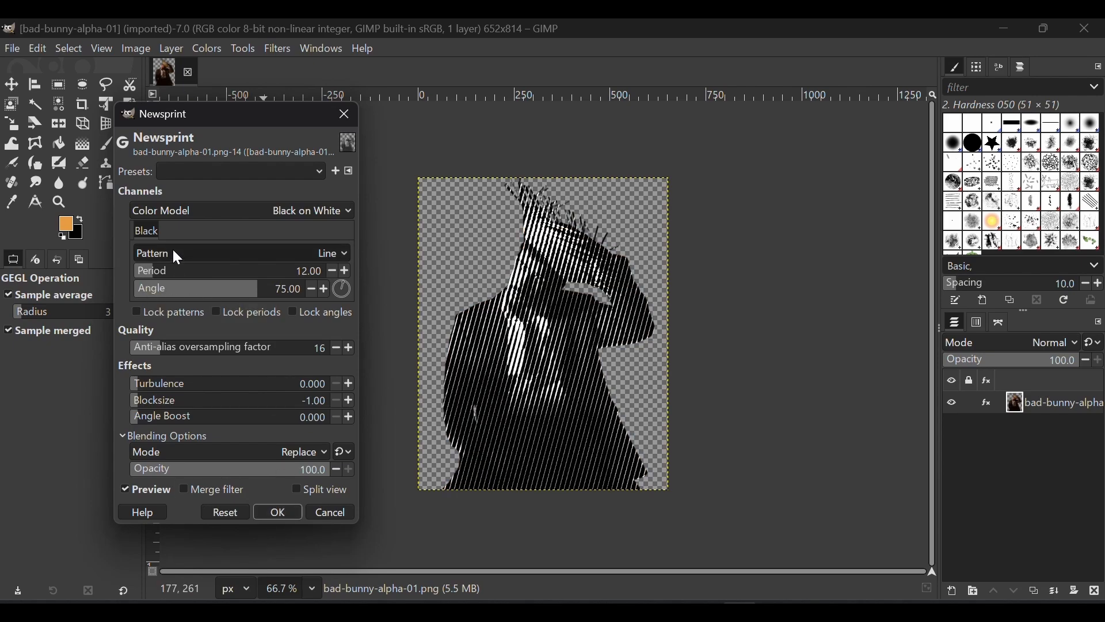
{"action": "left_click", "coordinate": [328, 253]}
{"action": "left_click", "coordinate": [244, 277]}
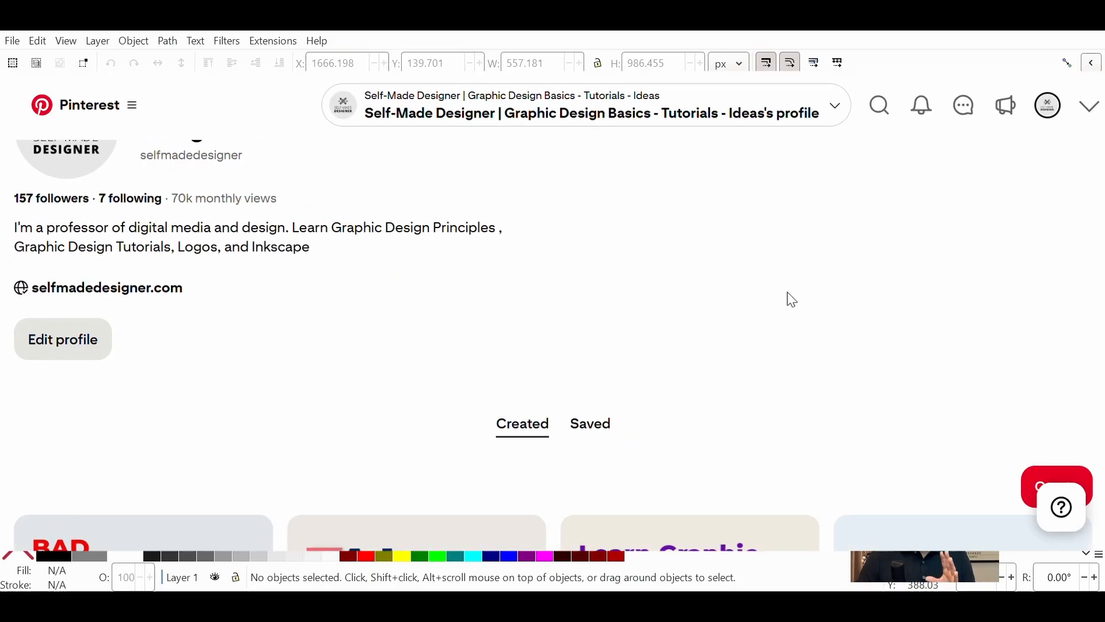
- On the Pinterest profile, open the saved Graphic Design Inspiration board and look through its pins
{"action": "scroll", "coordinate": [789, 299], "scroll_direction": "down", "scroll_amount": 4}
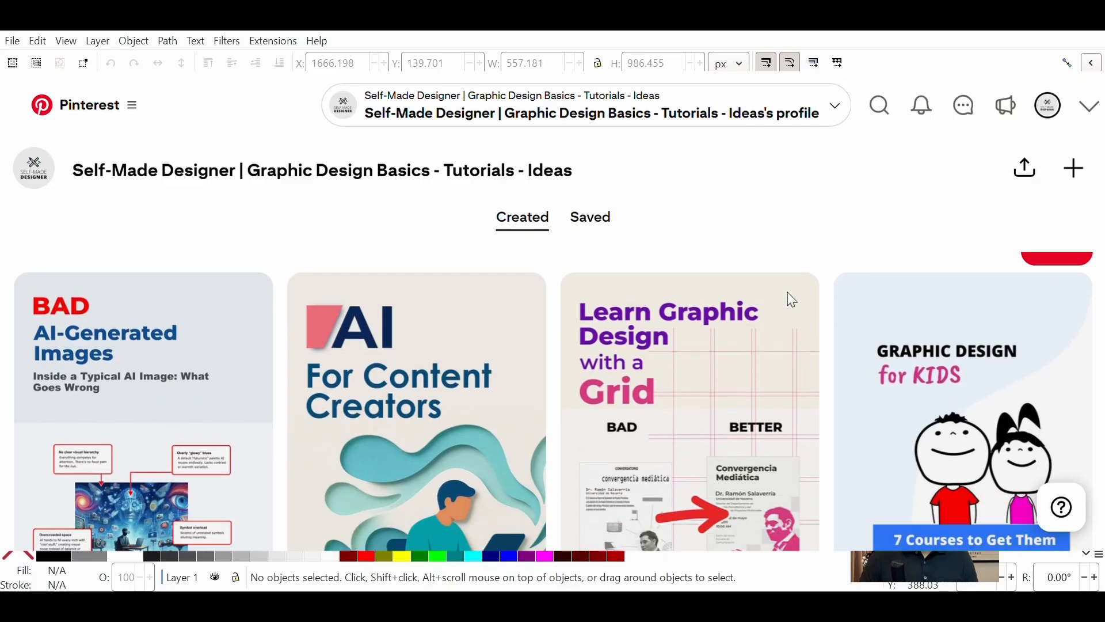
{"action": "left_click", "coordinate": [586, 224]}
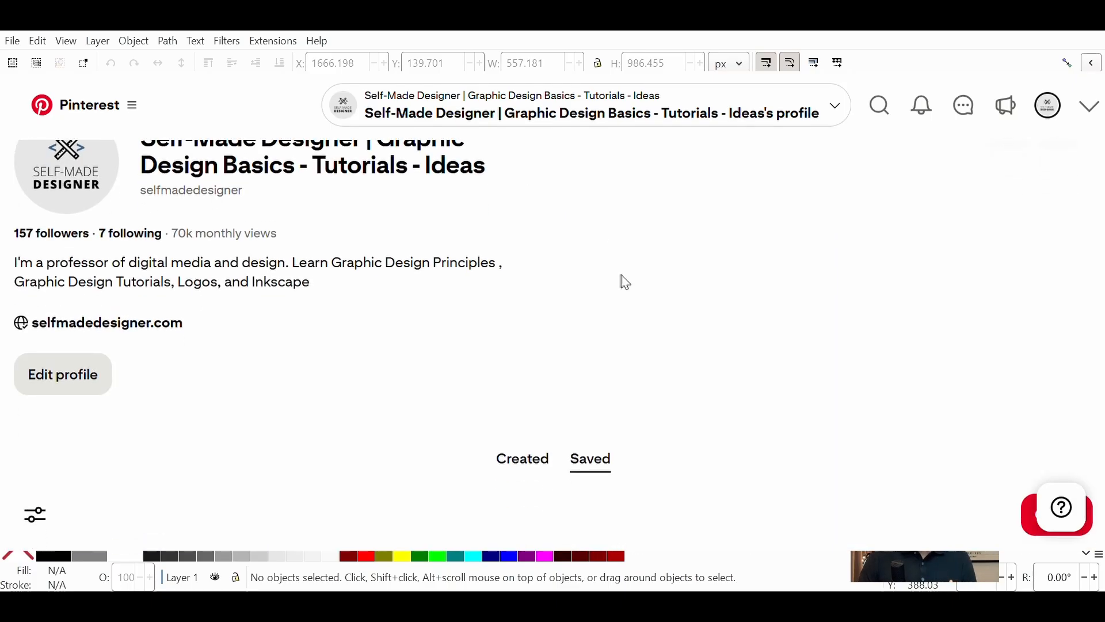
{"action": "scroll", "coordinate": [626, 282], "scroll_direction": "down", "scroll_amount": 6}
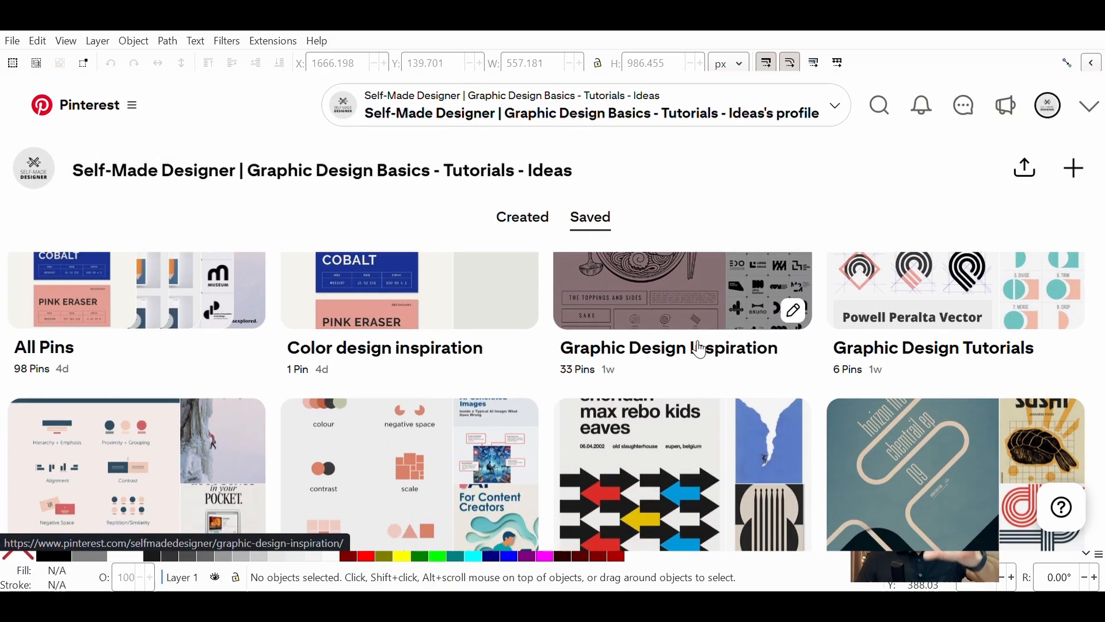
{"action": "left_click", "coordinate": [701, 349]}
{"action": "scroll", "coordinate": [699, 348], "scroll_direction": "down", "scroll_amount": 5}
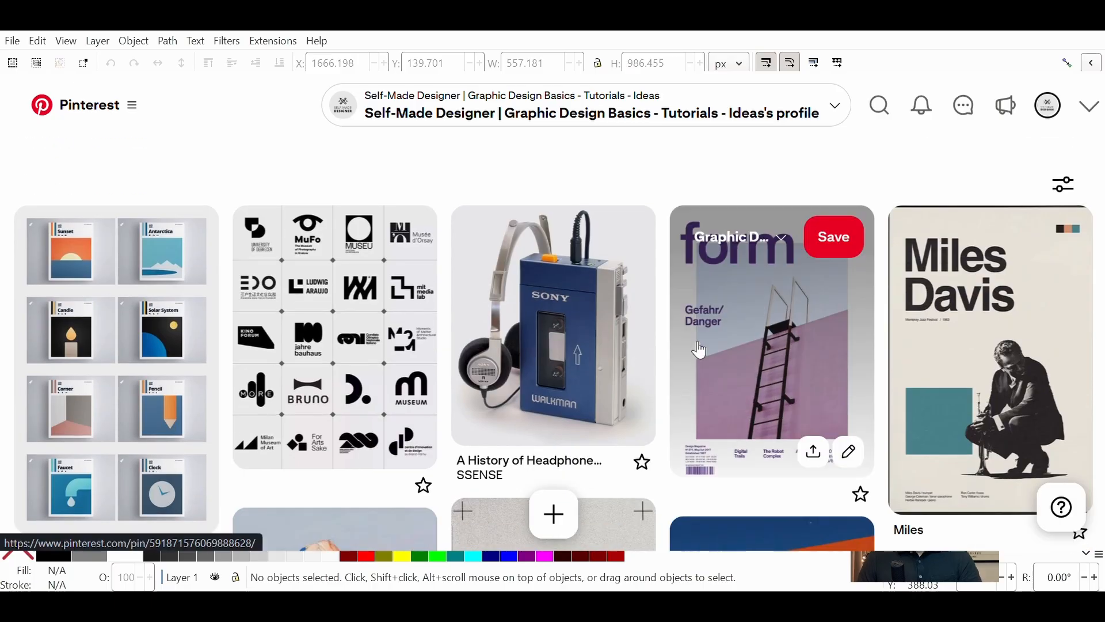
- Open the Miles Davis poster pin from the board and look through the related poster designs
{"action": "scroll", "coordinate": [1068, 415], "scroll_direction": "down", "scroll_amount": 3}
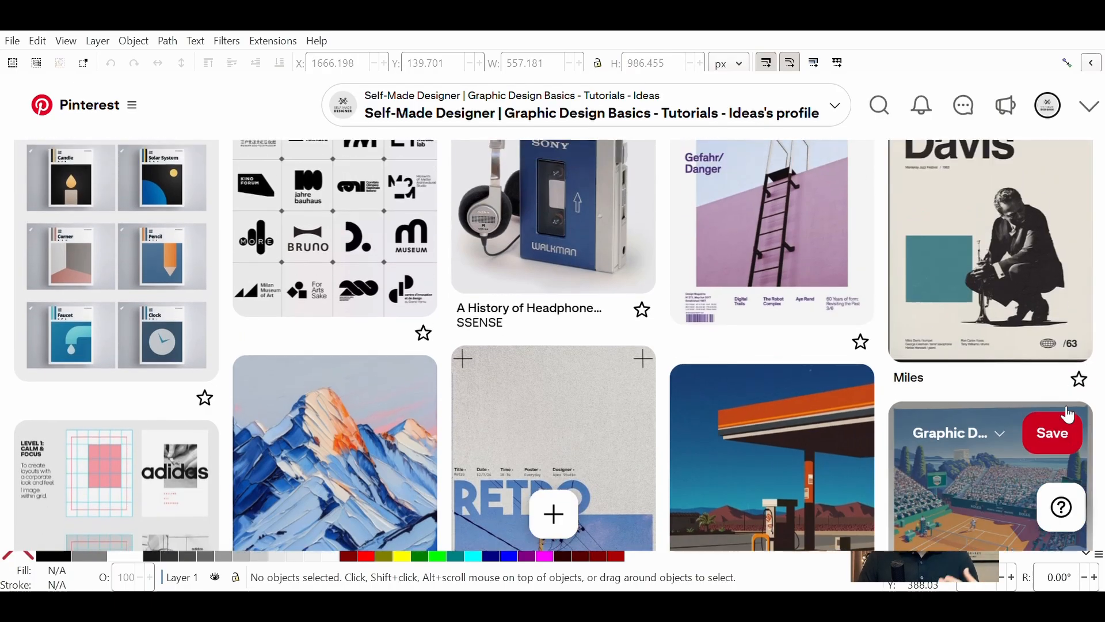
{"action": "scroll", "coordinate": [1069, 415], "scroll_direction": "up", "scroll_amount": 1}
{"action": "left_click", "coordinate": [995, 282]}
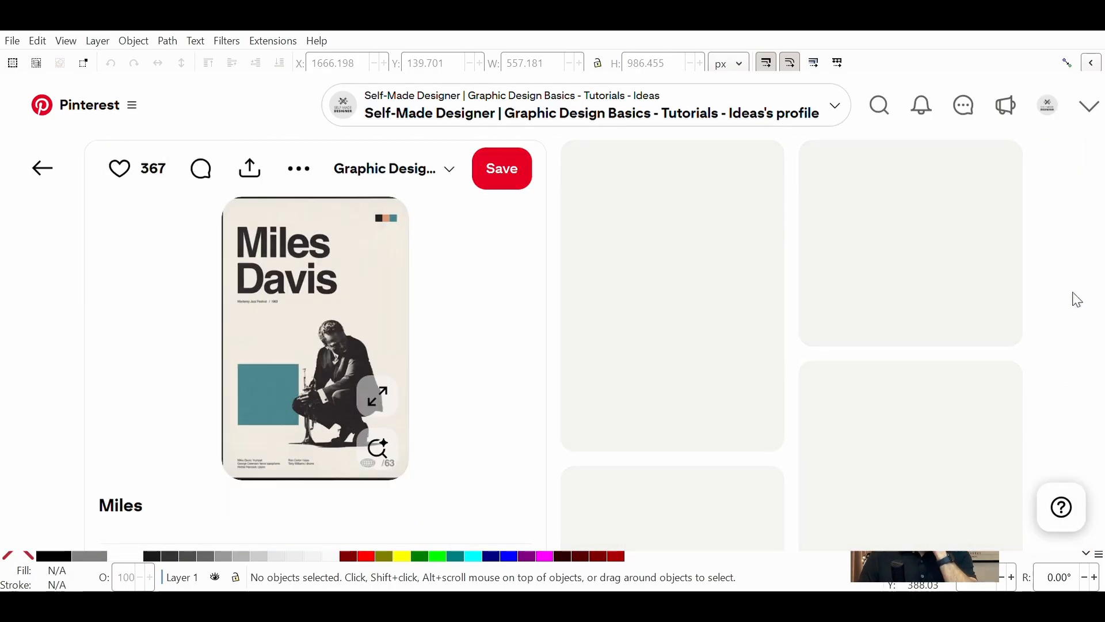
{"action": "scroll", "coordinate": [1078, 300], "scroll_direction": "down", "scroll_amount": 7}
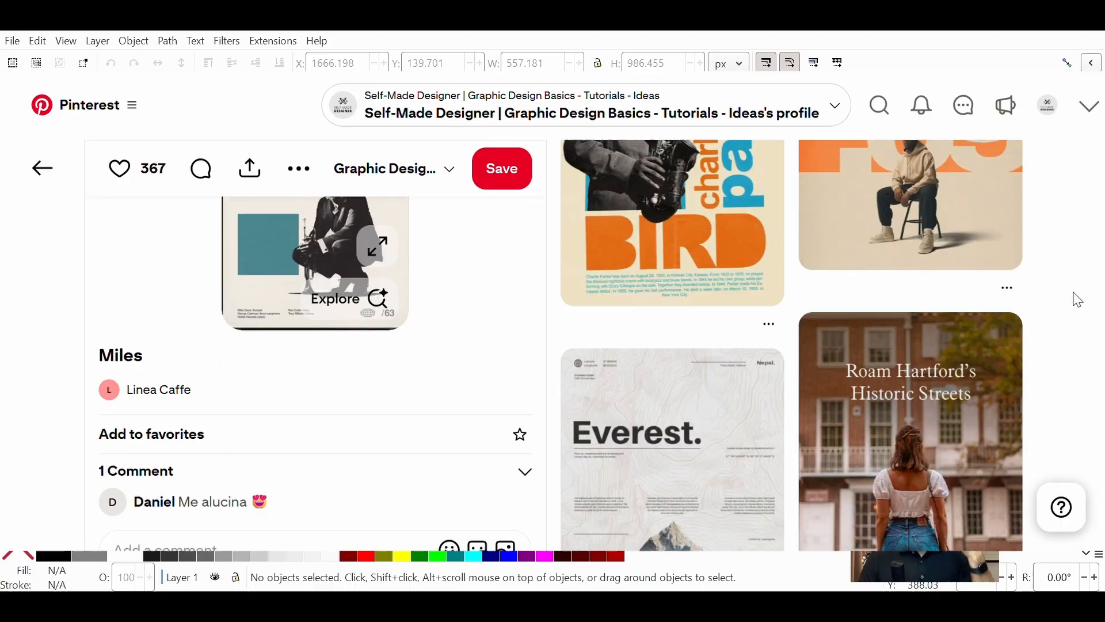
{"action": "scroll", "coordinate": [1078, 300], "scroll_direction": "down", "scroll_amount": 3}
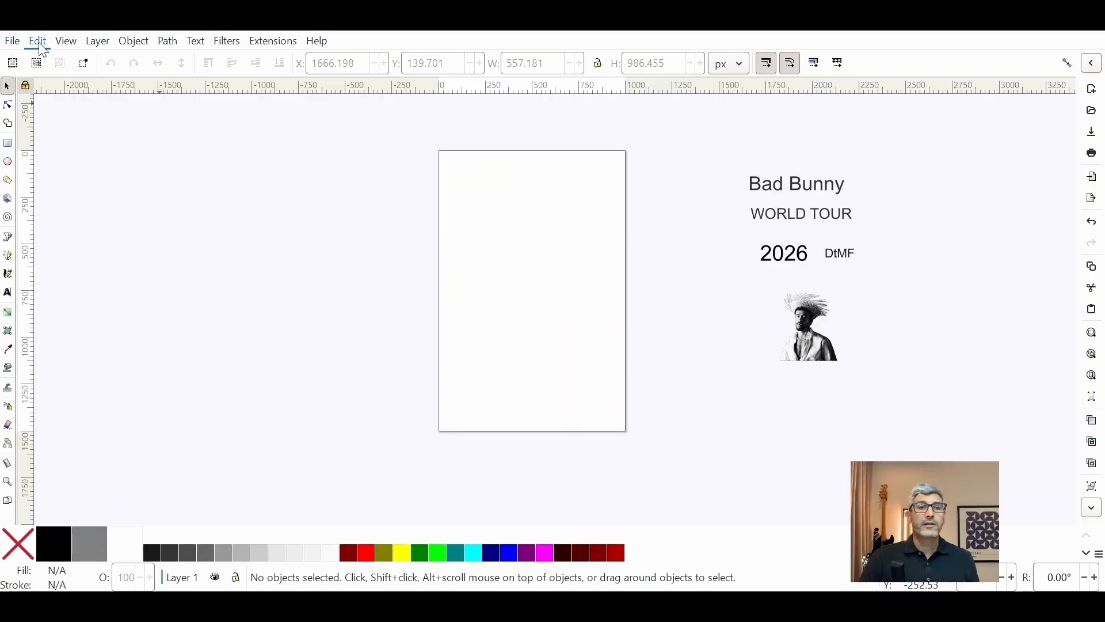
- In Inkscape, show the layout guides and place the Bad Bunny title at the page's left margin guide near the top
{"action": "left_click", "coordinate": [108, 187]}
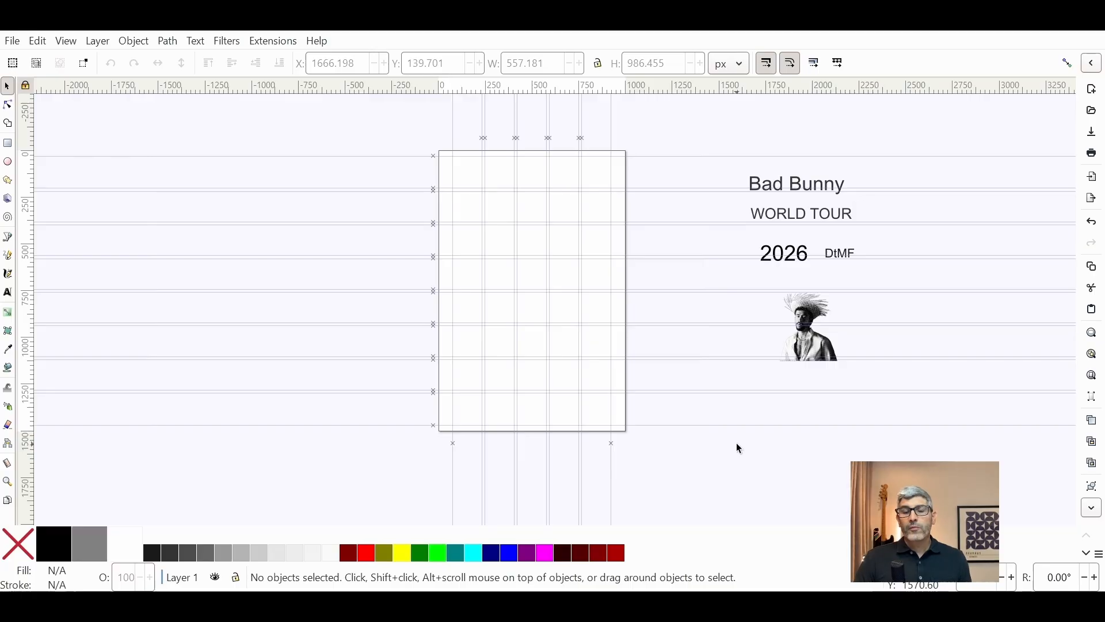
{"action": "scroll", "coordinate": [725, 434], "scroll_direction": "up", "scroll_amount": 2}
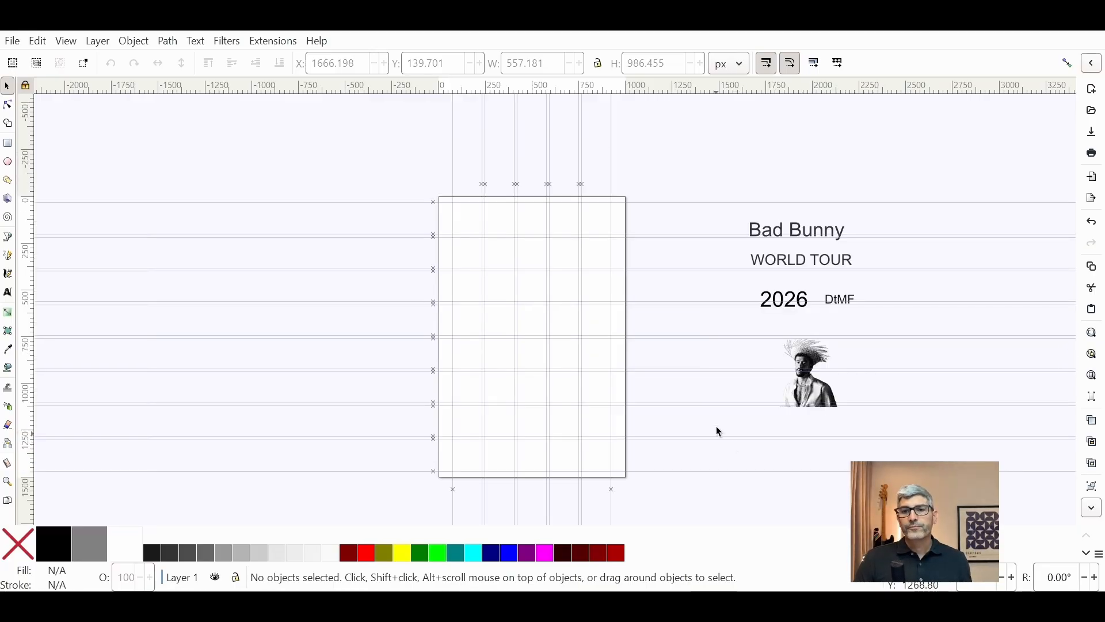
{"action": "left_click_drag", "start_coordinate": [817, 238], "coordinate": [483, 244]}
{"action": "left_click", "coordinate": [784, 228]}
{"action": "scroll", "coordinate": [439, 287], "scroll_direction": "up", "scroll_amount": 2}
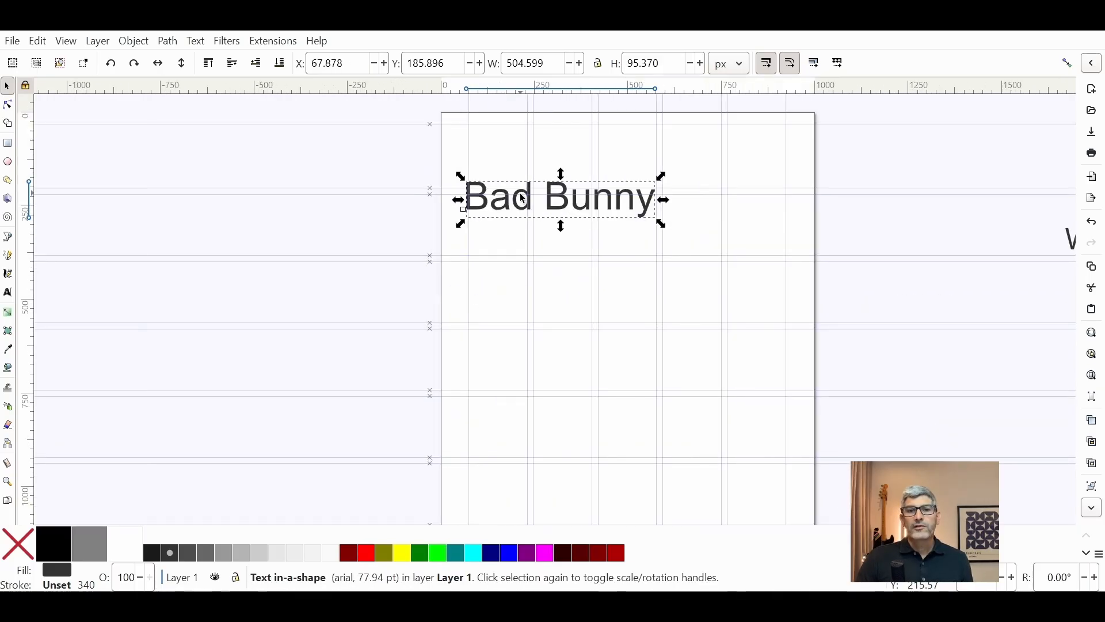
{"action": "left_click_drag", "start_coordinate": [517, 209], "coordinate": [513, 222]}
{"action": "scroll", "coordinate": [703, 253], "scroll_direction": "down", "scroll_amount": 2}
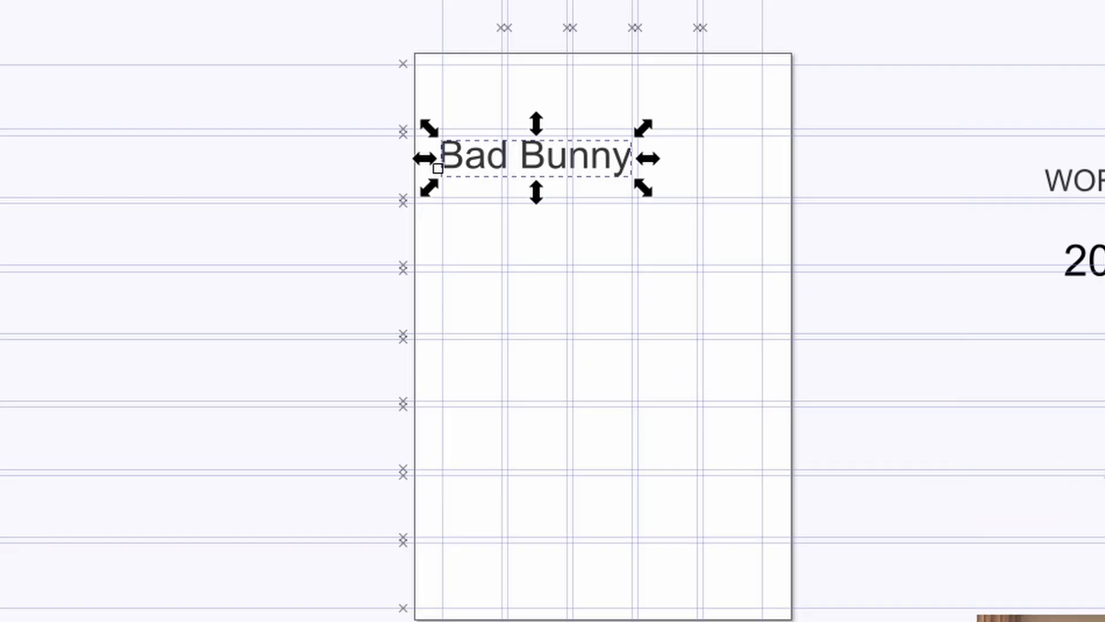
- Stack WORLD TOUR, 2026 and DtMF beneath the title and fit the halftone portrait into the page's lower-right corner
{"action": "left_click_drag", "start_coordinate": [933, 243], "coordinate": [635, 252]}
{"action": "left_click_drag", "start_coordinate": [916, 286], "coordinate": [620, 291]}
{"action": "left_click_drag", "start_coordinate": [1101, 357], "coordinate": [498, 321]}
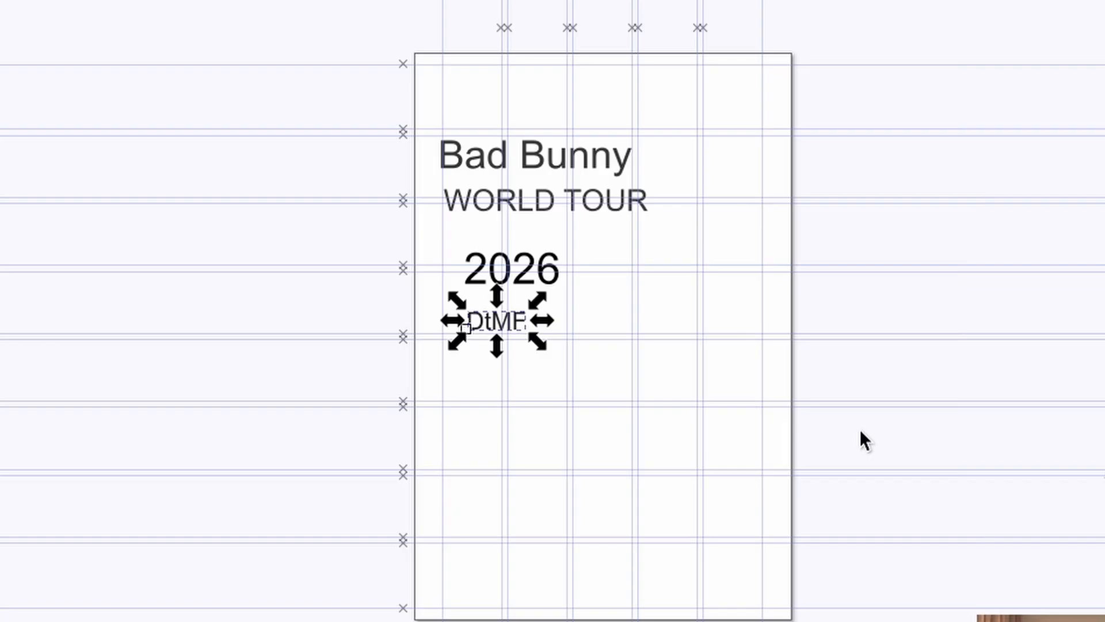
{"action": "left_click_drag", "start_coordinate": [1102, 557], "coordinate": [626, 396]}
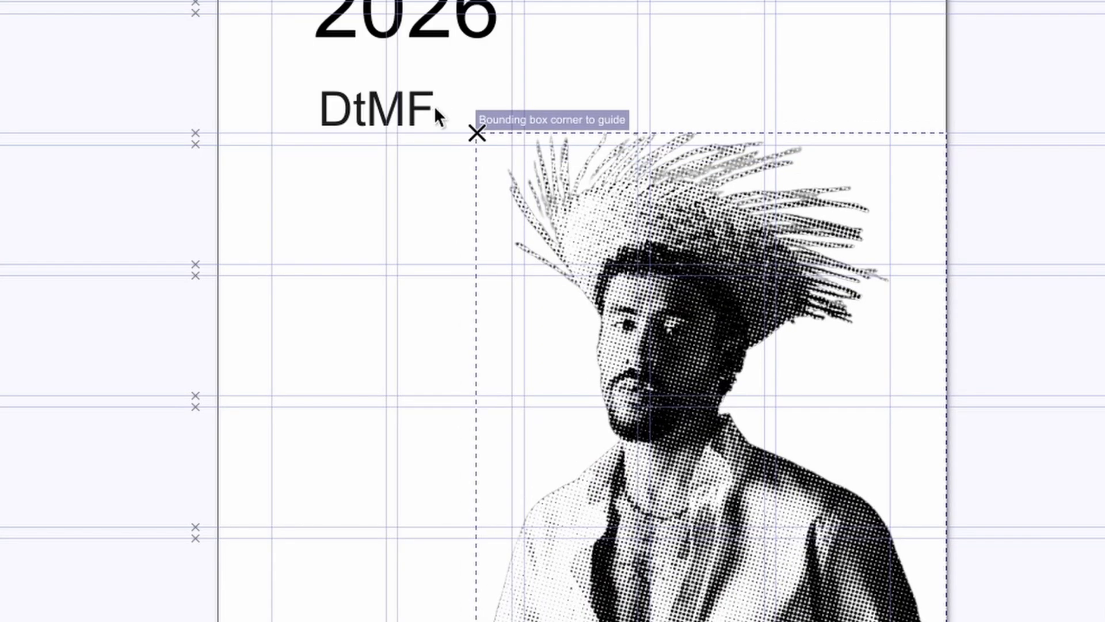
{"action": "left_click_drag", "start_coordinate": [440, 111], "coordinate": [443, 114]}
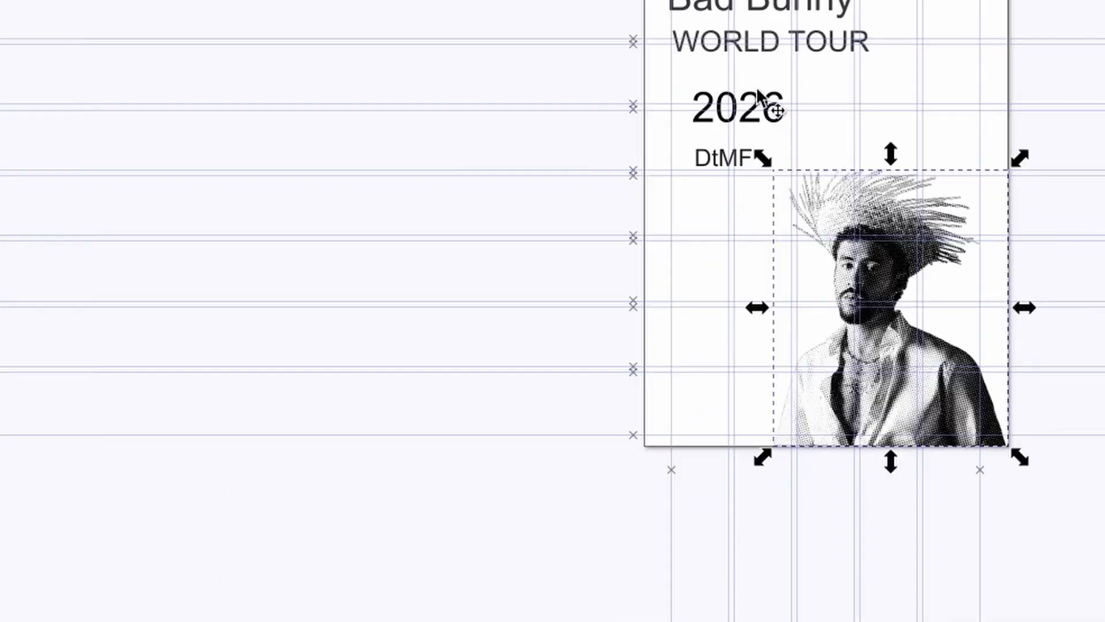
- Move all four text lines off the page beside its left edge and enlarge the portrait from its upper-left corner
{"action": "left_click_drag", "start_coordinate": [639, 1], "coordinate": [895, 198]}
{"action": "left_click_drag", "start_coordinate": [743, 109], "coordinate": [489, 109]}
{"action": "left_click", "coordinate": [864, 247]}
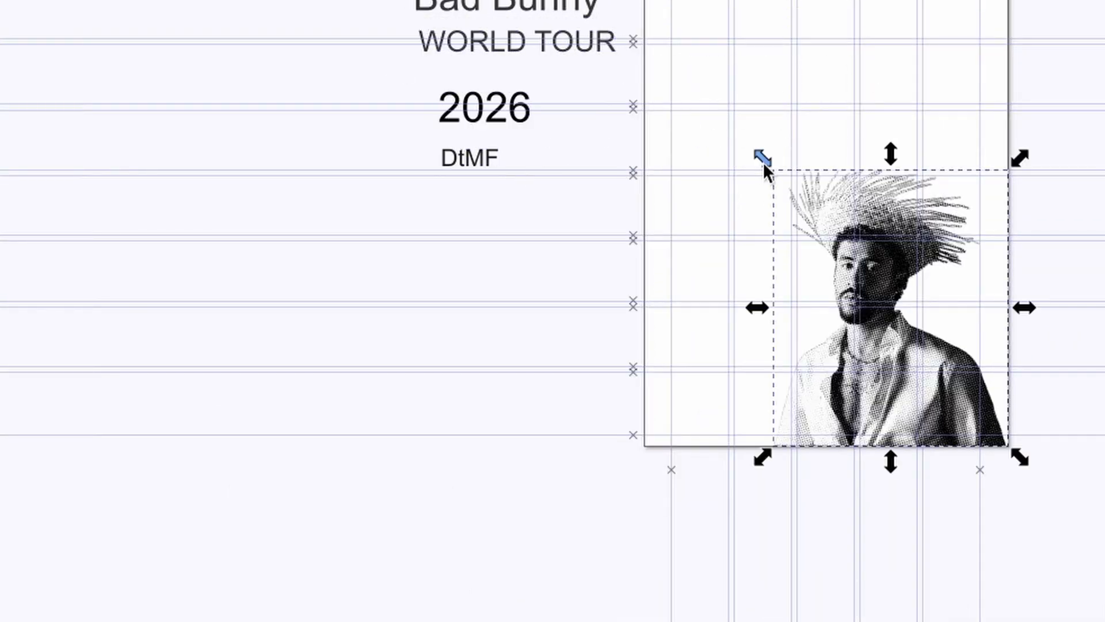
{"action": "left_click_drag", "start_coordinate": [764, 161], "coordinate": [725, 114]}
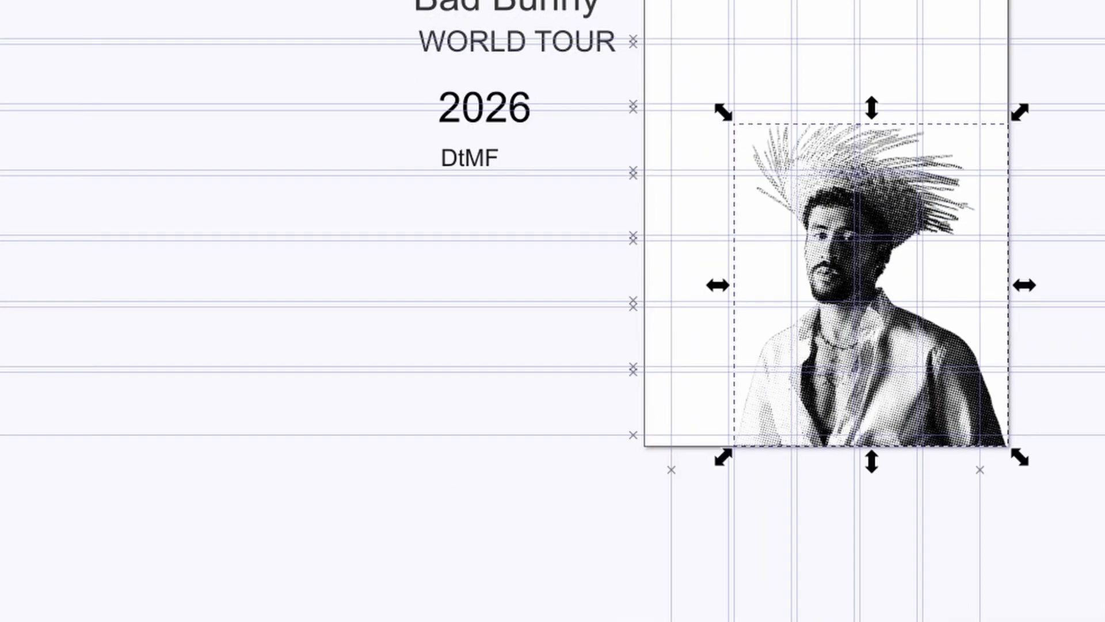
{"action": "scroll", "coordinate": [725, 195], "scroll_direction": "up", "scroll_amount": 3}
{"action": "left_click_drag", "start_coordinate": [723, 202], "coordinate": [717, 195]}
{"action": "key", "text": "Escape"}
{"action": "scroll", "coordinate": [725, 310], "scroll_direction": "down", "scroll_amount": 3}
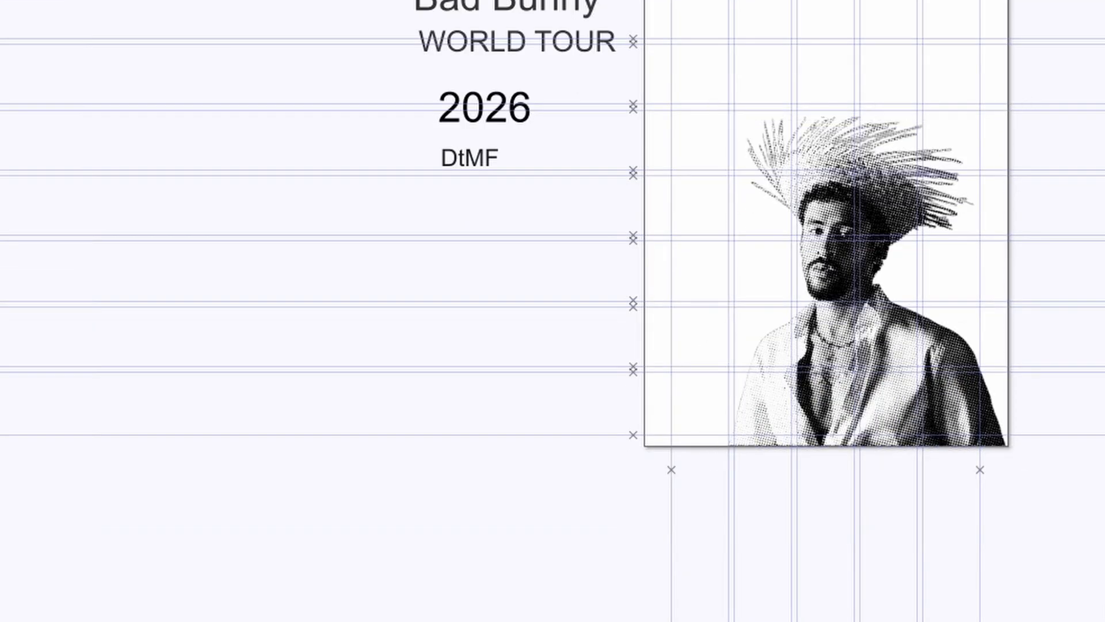
- Place the Bad Bunny title at the left margin guide, enlarge it, and move DtMF onto the page beneath it
{"action": "scroll", "coordinate": [725, 310], "scroll_direction": "up", "scroll_amount": 3}
{"action": "left_click_drag", "start_coordinate": [497, 90], "coordinate": [756, 53]}
{"action": "left_click_drag", "start_coordinate": [469, 248], "coordinate": [494, 251]}
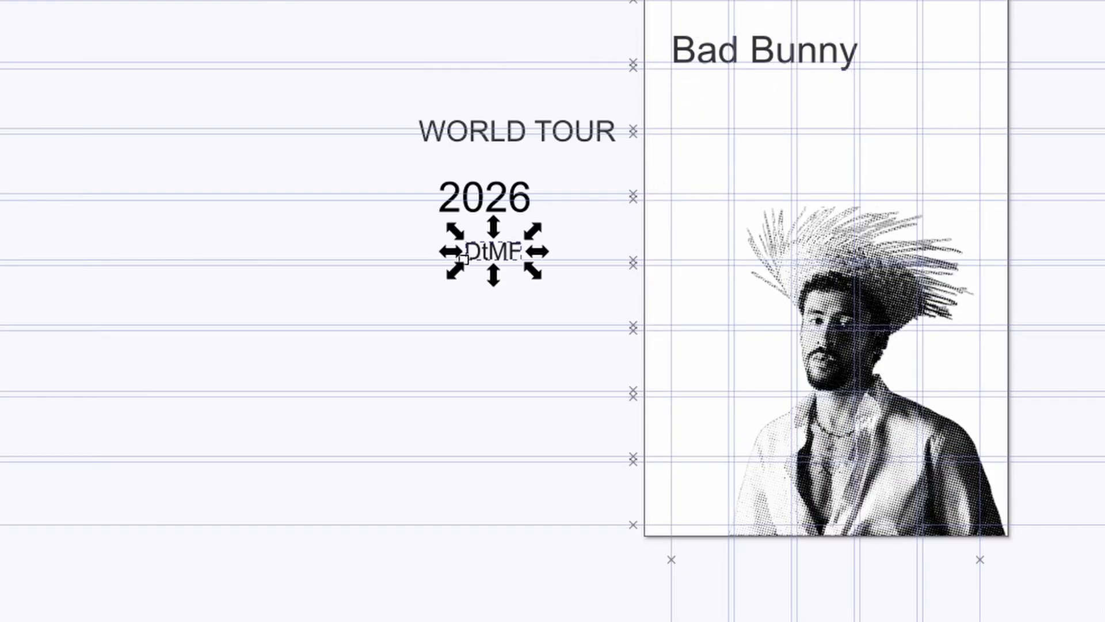
{"action": "left_click", "coordinate": [823, 57]}
{"action": "left_click_drag", "start_coordinate": [870, 82], "coordinate": [933, 93]}
{"action": "left_click_drag", "start_coordinate": [494, 252], "coordinate": [707, 120]}
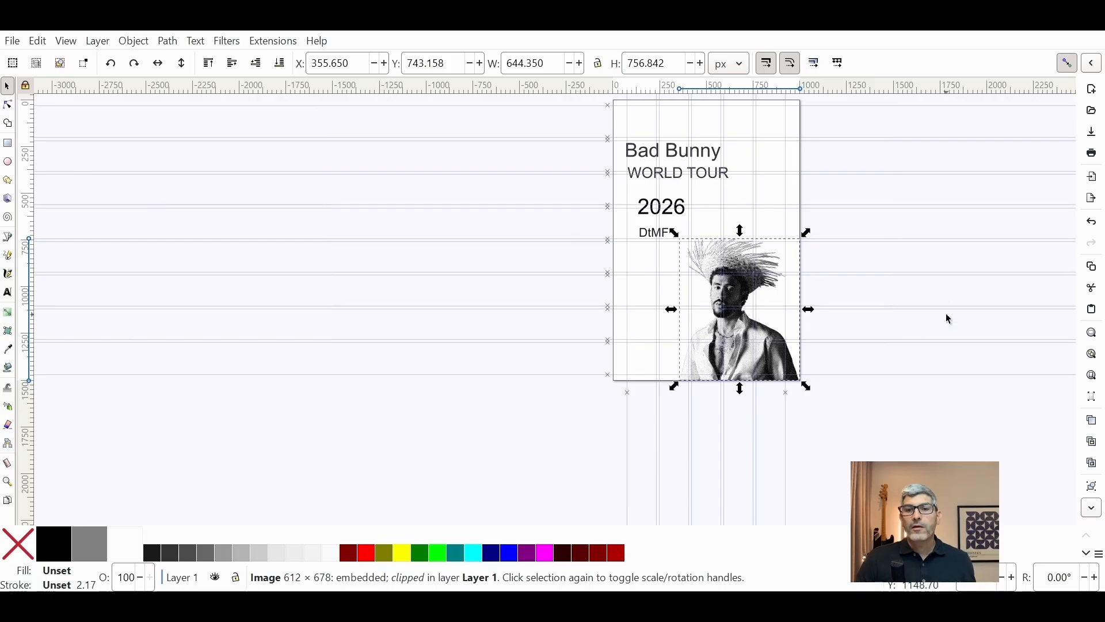
- Move the text lines off the page to its left and scale the portrait up until it reaches the first column gutter
{"action": "key", "text": "ctrl"}
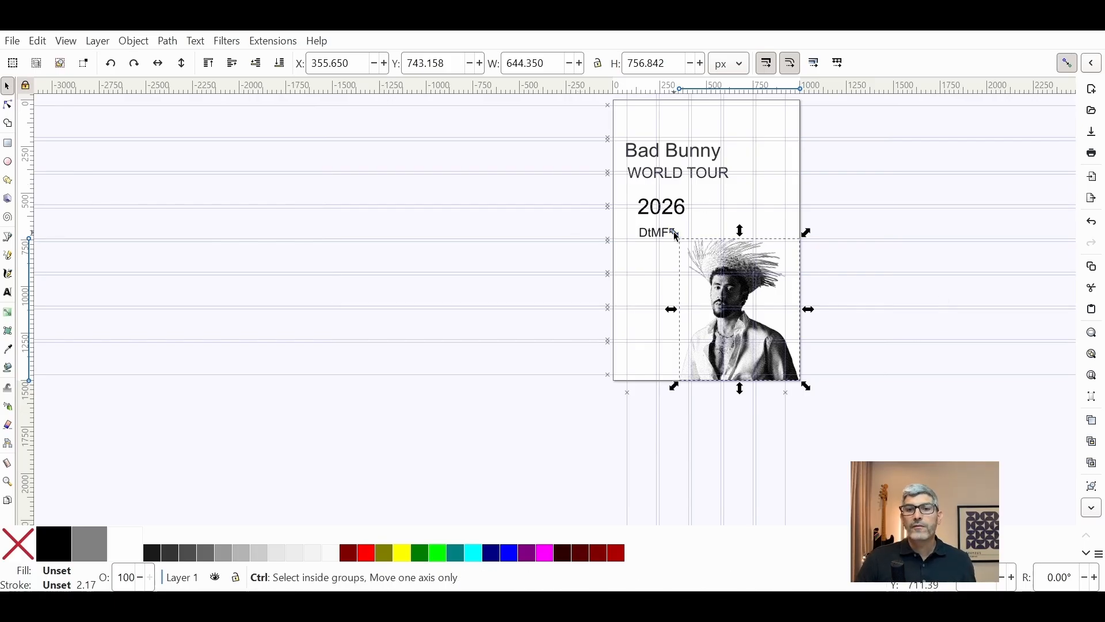
{"action": "left_click_drag", "start_coordinate": [574, 122], "coordinate": [742, 253]}
{"action": "left_click_drag", "start_coordinate": [708, 158], "coordinate": [579, 158]}
{"action": "left_click", "coordinate": [718, 268]}
{"action": "left_click_drag", "start_coordinate": [676, 234], "coordinate": [655, 211]}
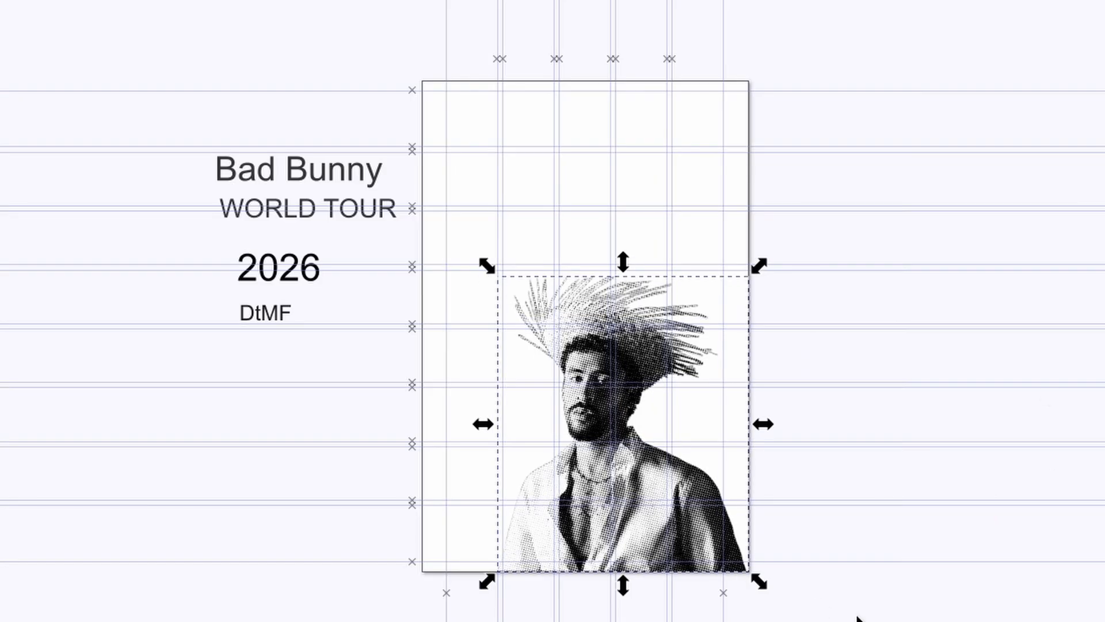
- Align the Bad Bunny title to the left margin guide near the top of the page and enlarge it across three columns
{"action": "left_click", "coordinate": [955, 357]}
{"action": "left_click_drag", "start_coordinate": [222, 167], "coordinate": [453, 133]}
{"action": "left_click_drag", "start_coordinate": [265, 313], "coordinate": [288, 317]}
{"action": "left_click", "coordinate": [530, 136]}
{"action": "left_click_drag", "start_coordinate": [623, 164], "coordinate": [680, 175]}
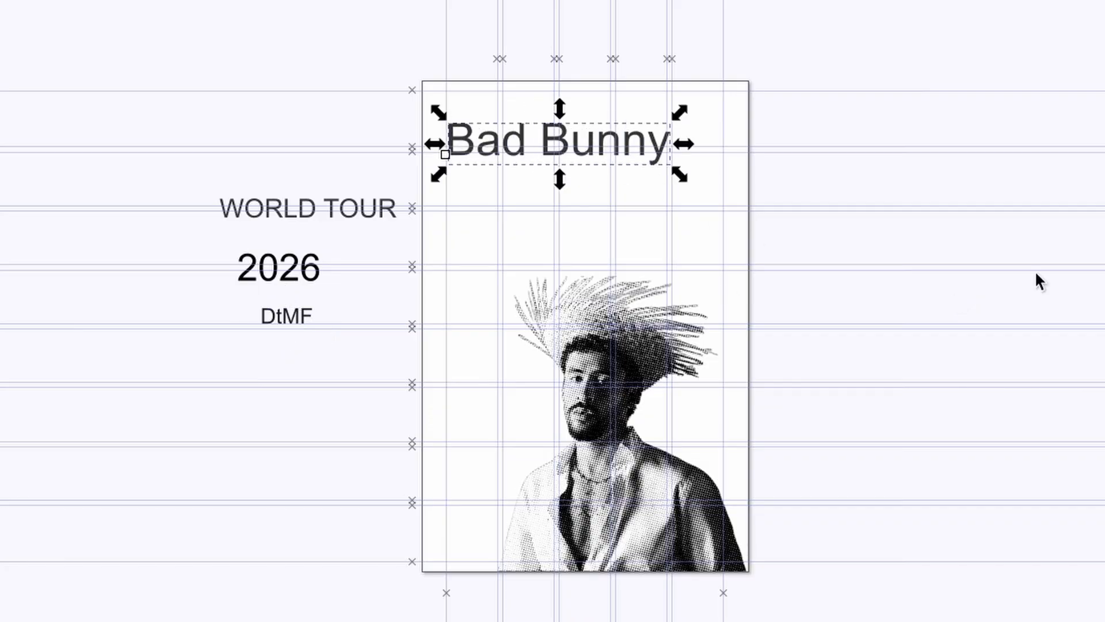
- Place DtMF directly under the title with WORLD TOUR below it, and enlarge DtMF
{"action": "left_click_drag", "start_coordinate": [286, 316], "coordinate": [547, 228]}
{"action": "key", "text": "Escape"}
{"action": "left_click_drag", "start_coordinate": [340, 217], "coordinate": [559, 265]}
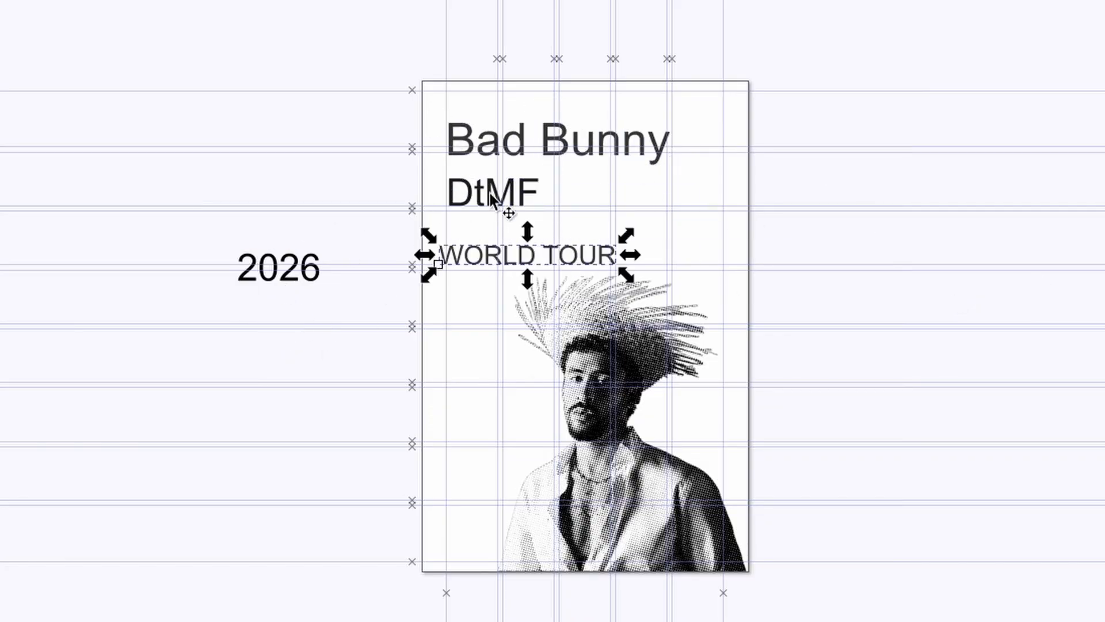
{"action": "left_click", "coordinate": [499, 200]}
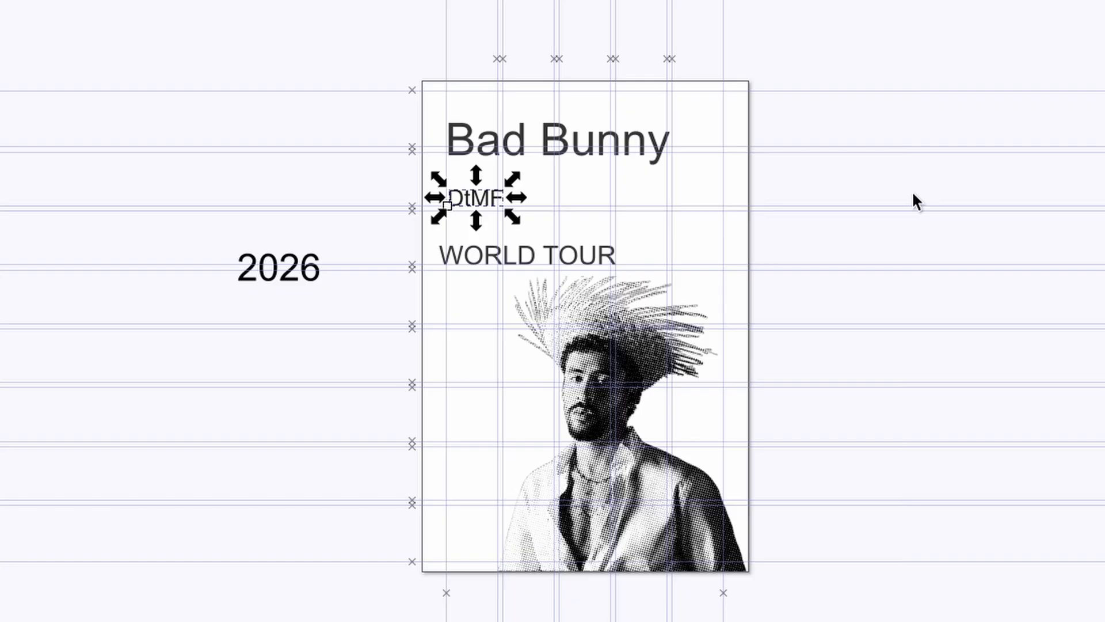
{"action": "left_click_drag", "start_coordinate": [512, 179], "coordinate": [556, 164]}
- Shrink WORLD TOUR and place a smaller 2026 between it and DtMF at the left margin
{"action": "left_click", "coordinate": [547, 255]}
{"action": "left_click_drag", "start_coordinate": [626, 236], "coordinate": [563, 242]}
{"action": "left_click_drag", "start_coordinate": [299, 271], "coordinate": [506, 238]}
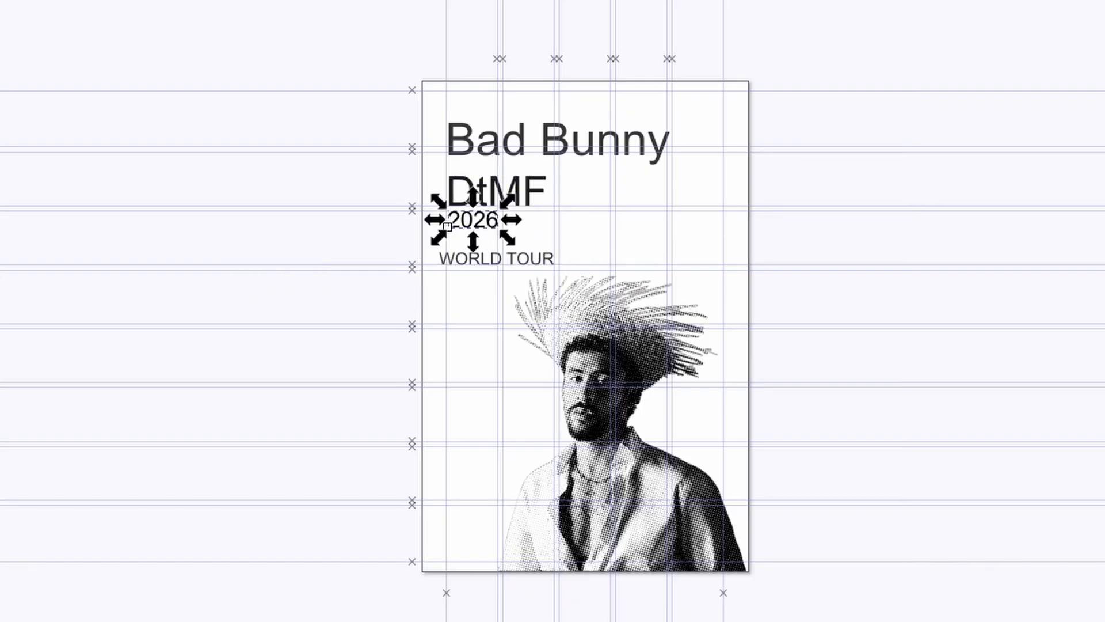
{"action": "scroll", "coordinate": [757, 236], "scroll_direction": "up", "scroll_amount": 2}
{"action": "left_click_drag", "start_coordinate": [242, 282], "coordinate": [257, 294]}
{"action": "left_click_drag", "start_coordinate": [186, 199], "coordinate": [184, 258]}
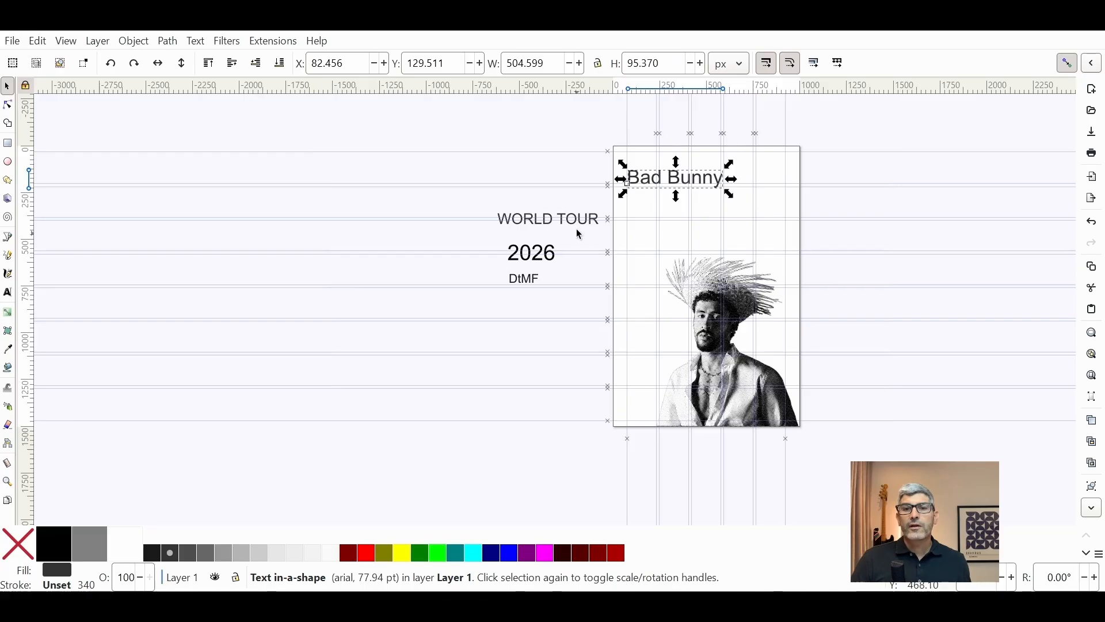
- Enlarge the Bad Bunny title to span four columns and set an enlarged DtMF beneath it at the left margin
{"action": "left_click_drag", "start_coordinate": [520, 280], "coordinate": [533, 282]}
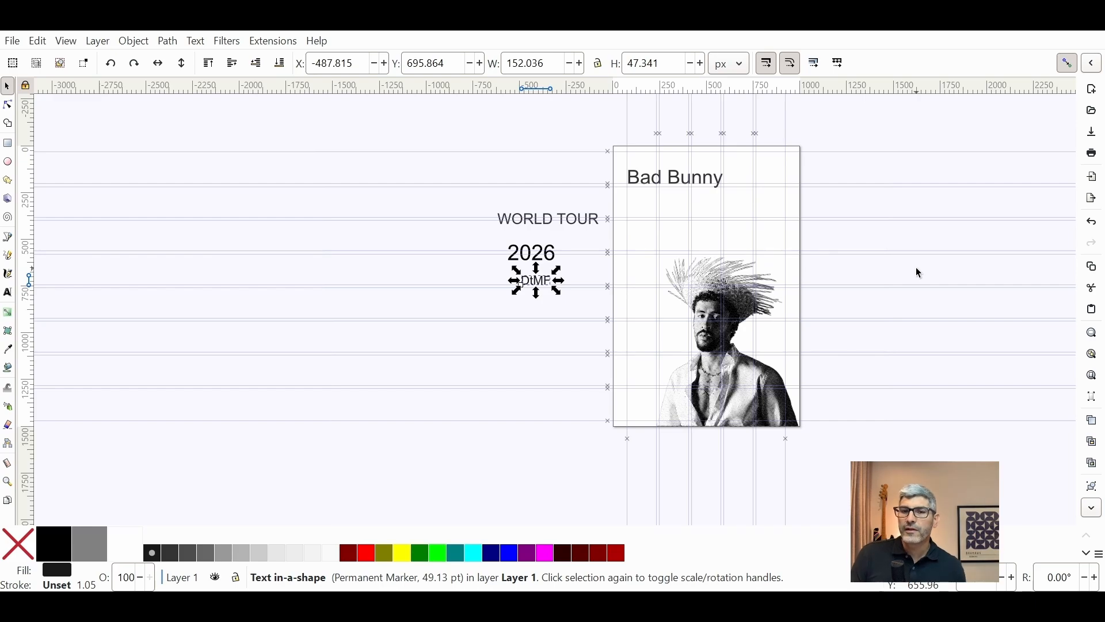
{"action": "left_click", "coordinate": [698, 182]}
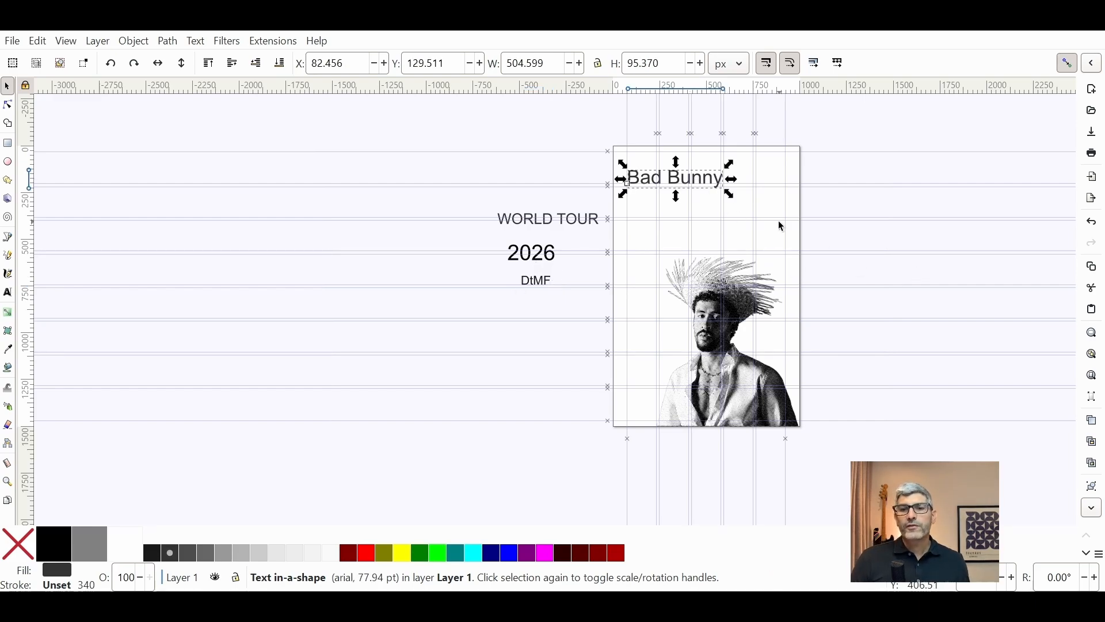
{"action": "left_click_drag", "start_coordinate": [730, 197], "coordinate": [762, 215]}
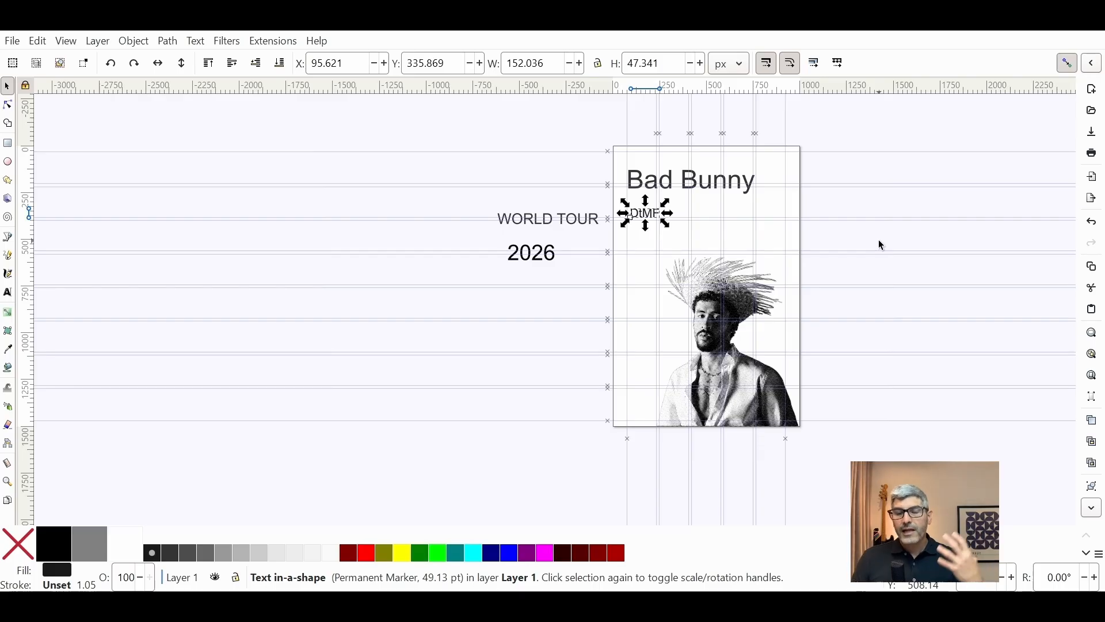
{"action": "left_click_drag", "start_coordinate": [666, 223], "coordinate": [696, 242]}
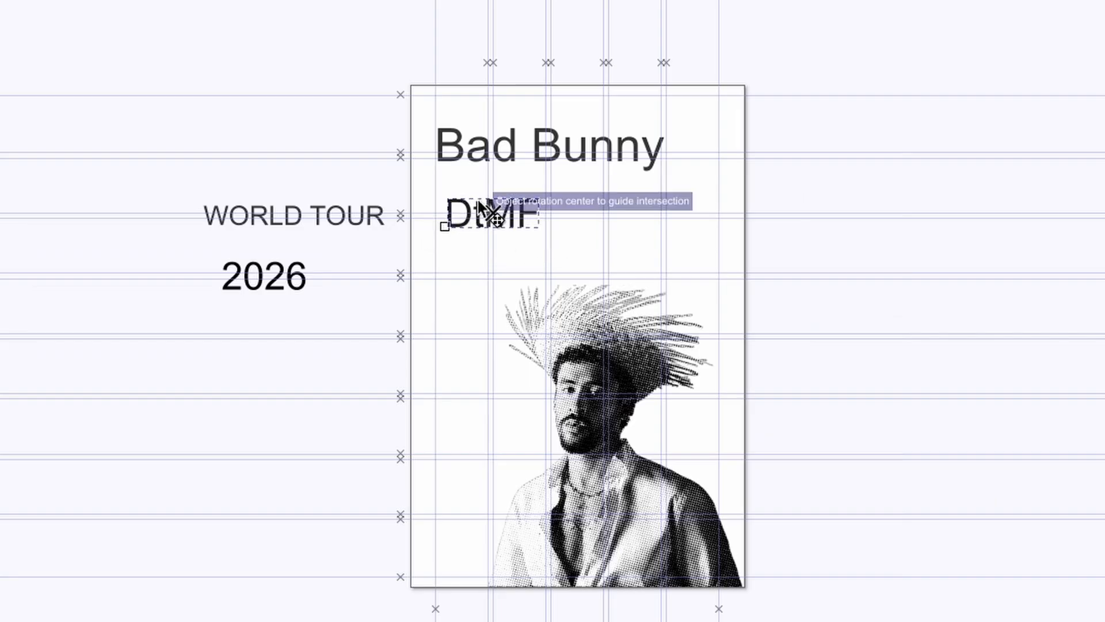
{"action": "left_click_drag", "start_coordinate": [484, 210], "coordinate": [475, 197]}
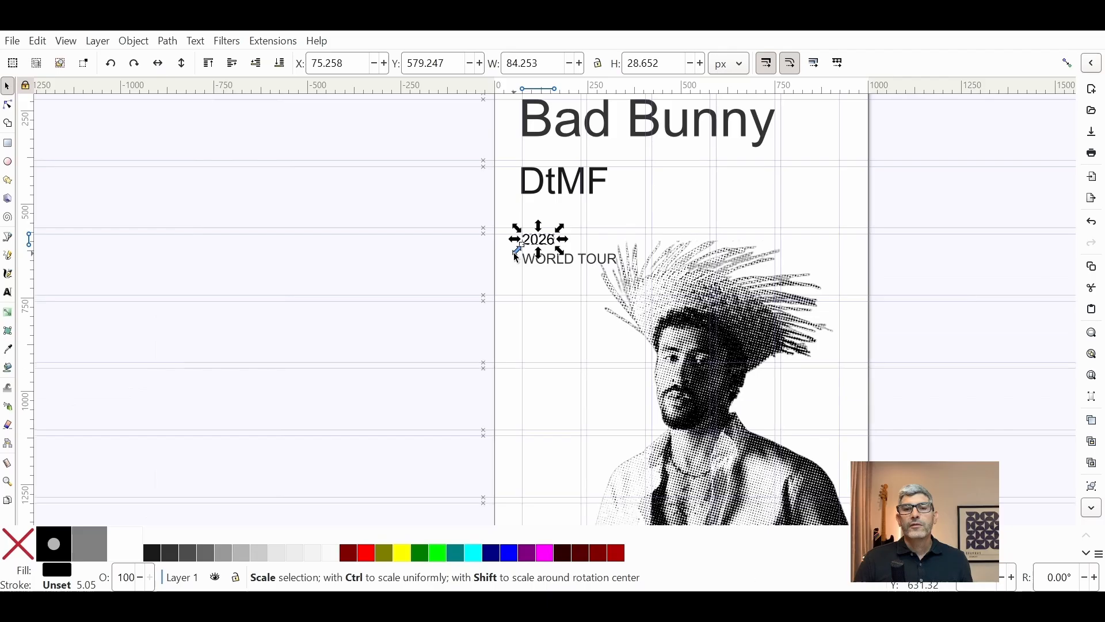
- Set the Bad Bunny title in Haettenschweiler and scale it to span four columns from the left margin guide
{"action": "scroll", "coordinate": [478, 252], "scroll_direction": "down", "scroll_amount": 2}
{"action": "left_click", "coordinate": [454, 165]}
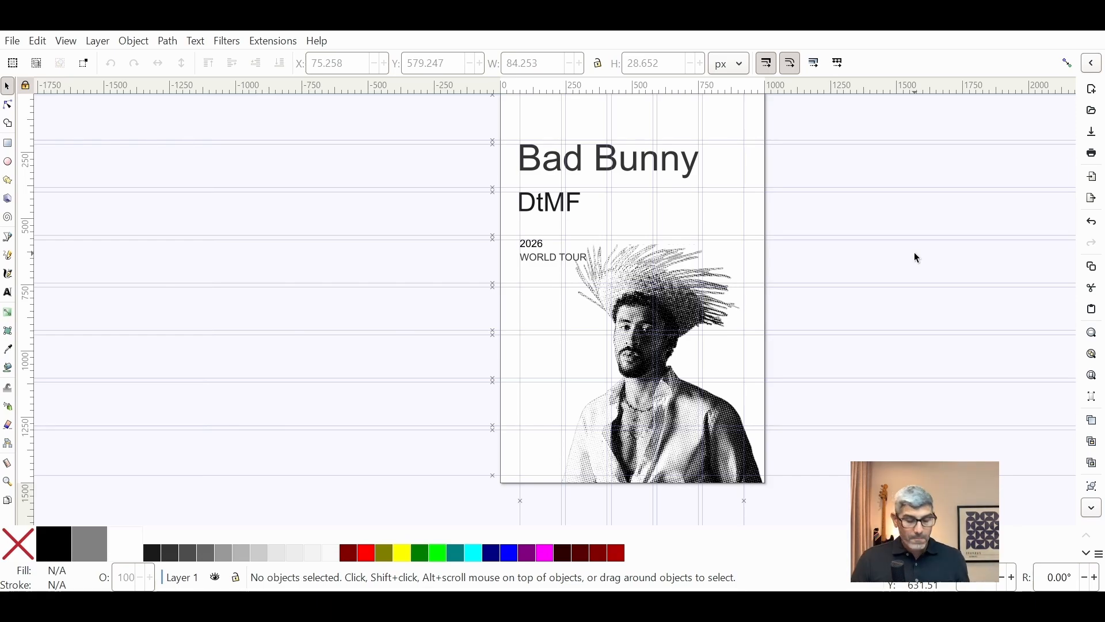
{"action": "left_click", "coordinate": [598, 150]}
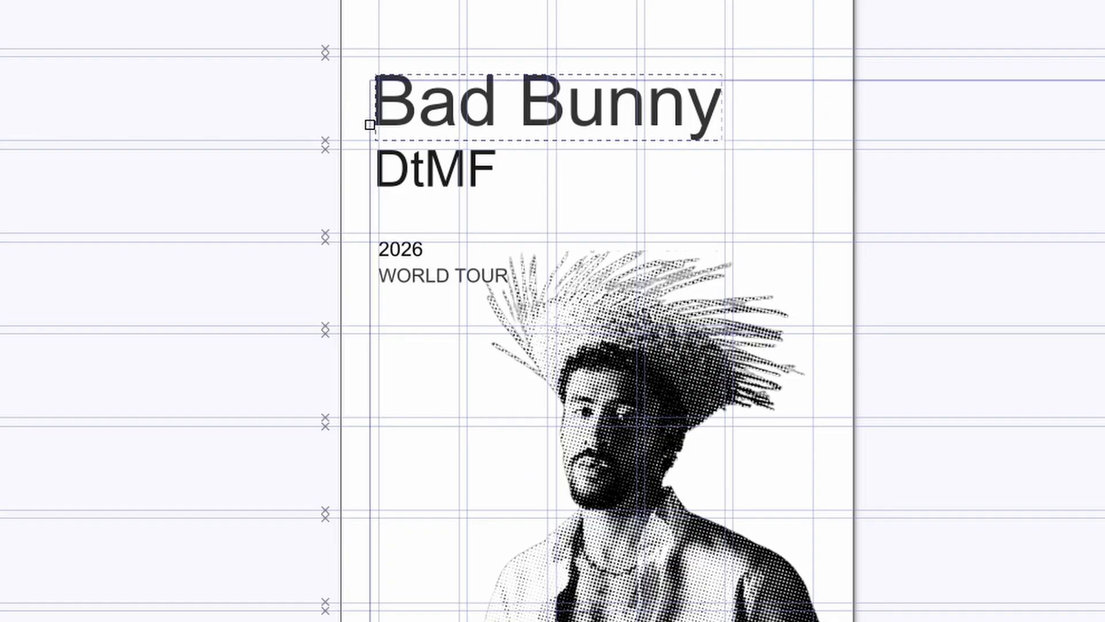
{"action": "key", "text": "Return"}
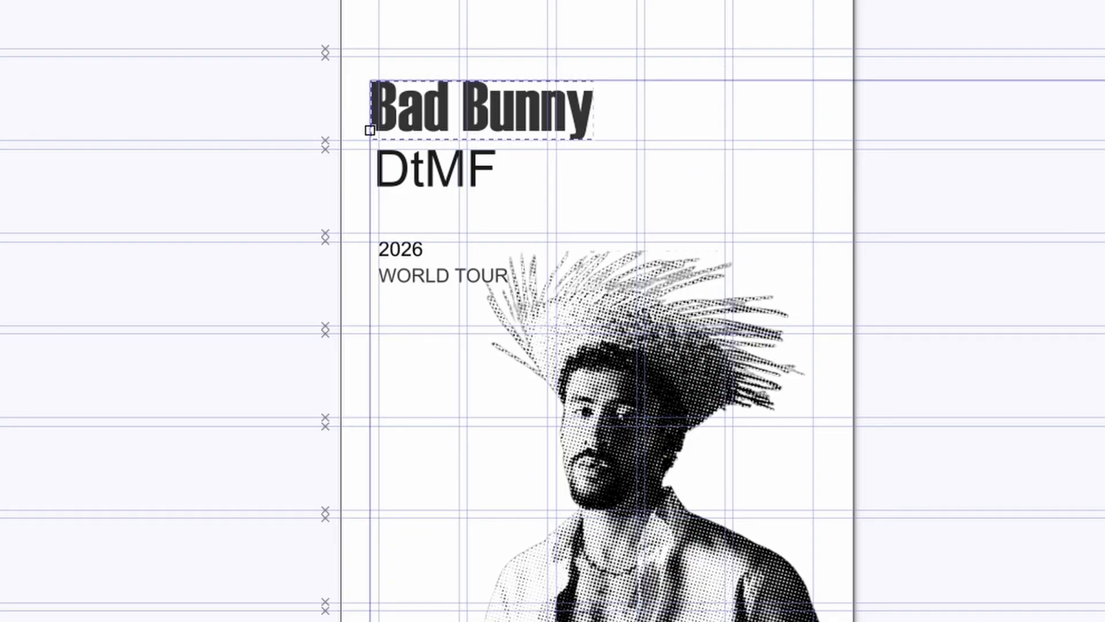
{"action": "key", "text": "Return"}
{"action": "key", "text": "F1"}
{"action": "left_click_drag", "start_coordinate": [538, 133], "coordinate": [734, 180]}
{"action": "left_click_drag", "start_coordinate": [487, 109], "coordinate": [496, 78]}
- Break the title into two lines after Bad, and shift DtMF, 2026 and WORLD TOUR down together to clear it
{"action": "double_click", "coordinate": [518, 112]}
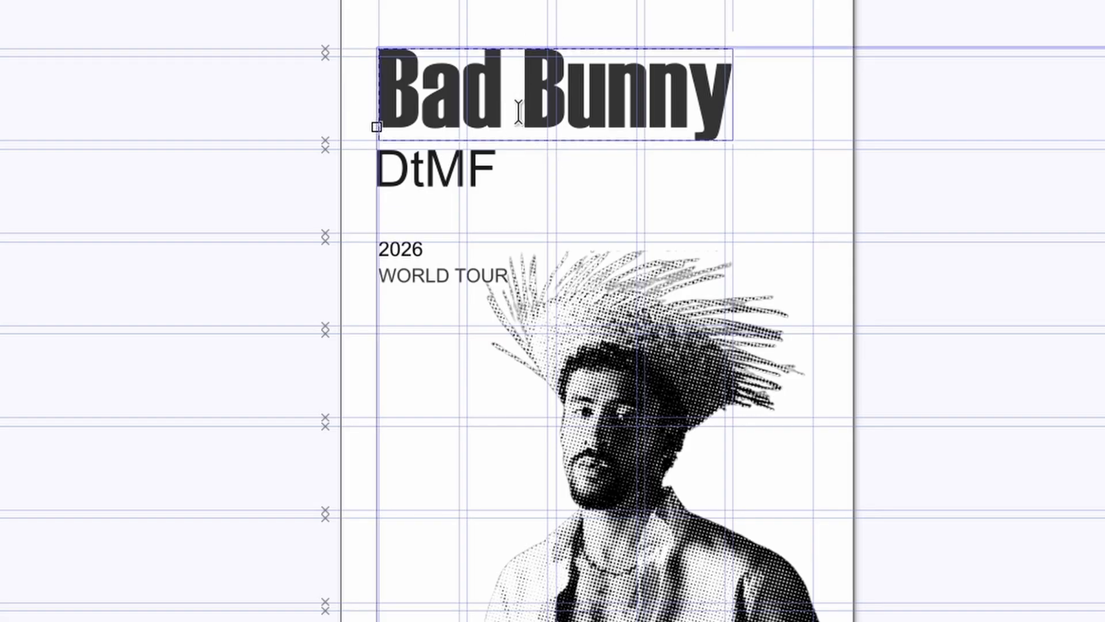
{"action": "key", "text": "Return"}
{"action": "key", "text": "F1"}
{"action": "left_click_drag", "start_coordinate": [262, 148], "coordinate": [575, 322]}
{"action": "left_click_drag", "start_coordinate": [431, 177], "coordinate": [432, 248]}
{"action": "key", "text": "Down"}
{"action": "key", "text": "Down"}
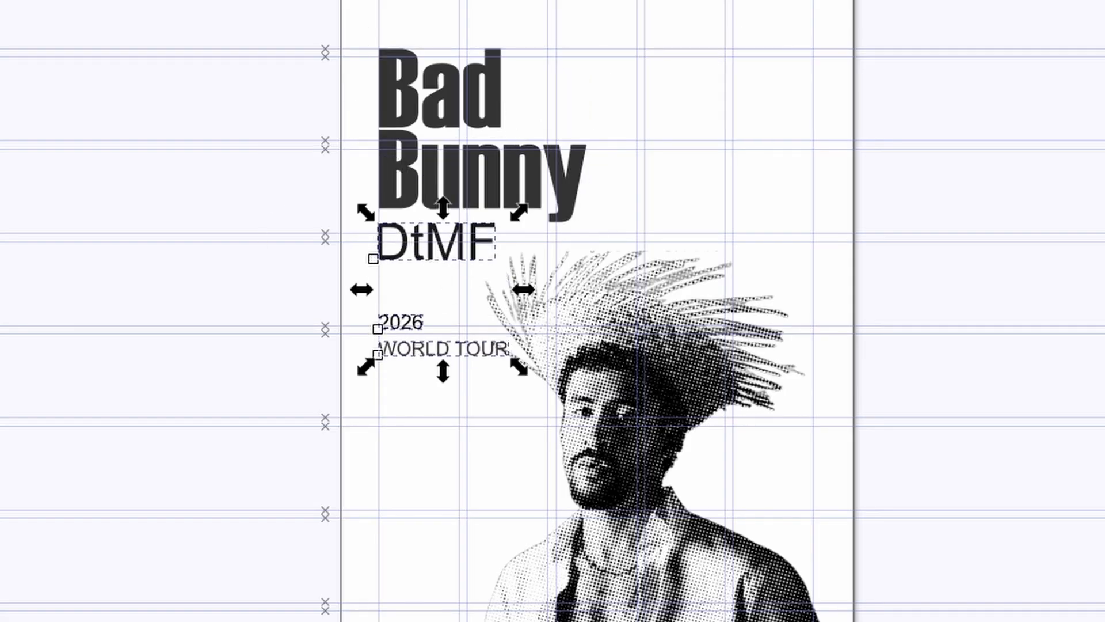
- Enlarge the two-line title until its baselines rest on the row guides, and align DtMF below it at the left margin
{"action": "key", "text": "Escape"}
{"action": "left_click", "coordinate": [564, 181]}
{"action": "left_click_drag", "start_coordinate": [595, 217], "coordinate": [630, 254]}
{"action": "left_click_drag", "start_coordinate": [448, 251], "coordinate": [445, 275]}
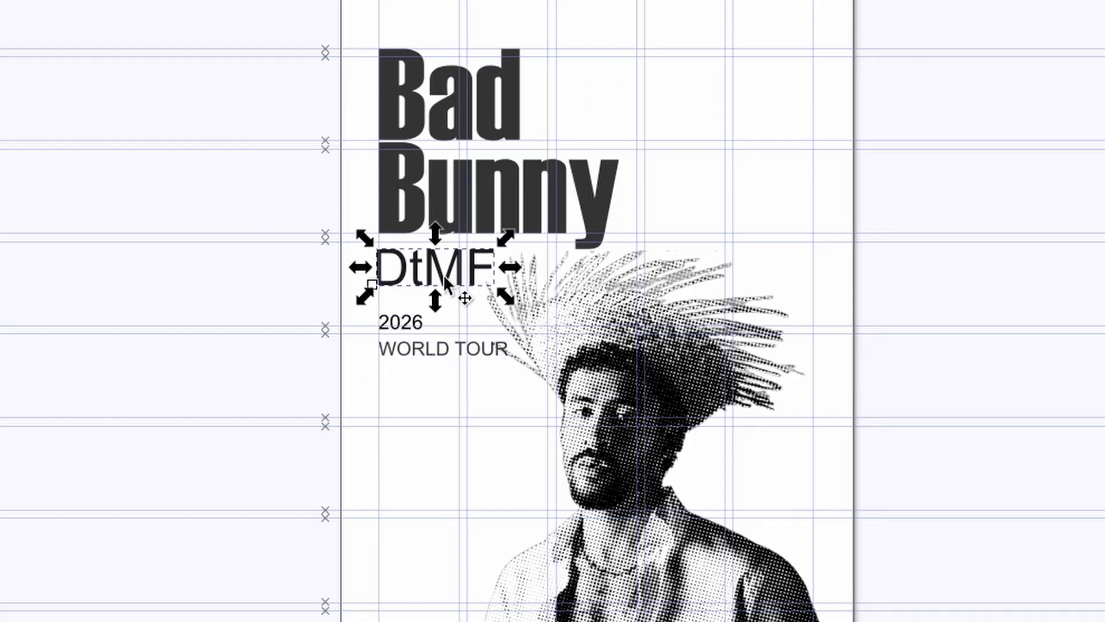
{"action": "left_click", "coordinate": [579, 146]}
{"action": "scroll", "coordinate": [579, 147], "scroll_direction": "up", "scroll_amount": 2}
{"action": "left_click", "coordinate": [330, 292]}
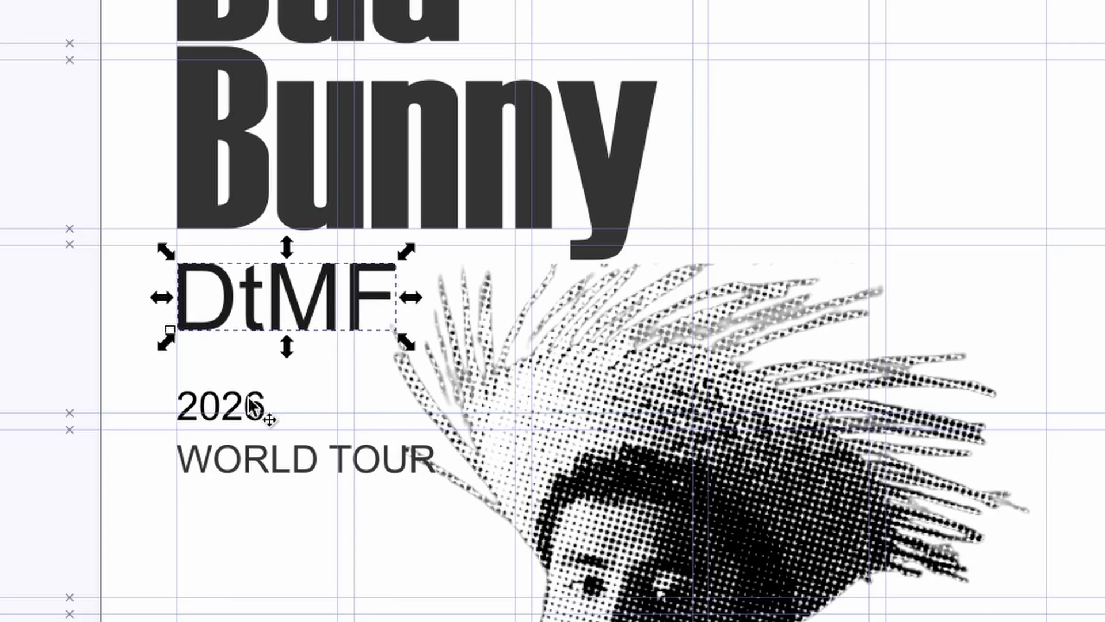
- Align 2026 to the left margin with its baseline on the row guide, and place WORLD TOUR just beneath that row gutter
{"action": "left_click_drag", "start_coordinate": [252, 458], "coordinate": [251, 495]}
{"action": "mouse_move", "coordinate": [241, 415]}
{"action": "left_mouse_down"}
{"action": "mouse_move", "coordinate": [240, 434]}
{"action": "mouse_move", "coordinate": [240, 402]}
{"action": "mouse_move", "coordinate": [229, 398]}
{"action": "left_mouse_up"}
{"action": "left_click_drag", "start_coordinate": [211, 485], "coordinate": [211, 436]}
{"action": "scroll", "coordinate": [206, 477], "scroll_direction": "up", "scroll_amount": 3}
{"action": "left_click_drag", "start_coordinate": [230, 267], "coordinate": [226, 268]}
{"action": "scroll", "coordinate": [256, 424], "scroll_direction": "down", "scroll_amount": 3}
- Change the DtMF text to the Permanent Marker font and enlarge it slightly
{"action": "left_click", "coordinate": [316, 265]}
{"action": "key", "text": "t"}
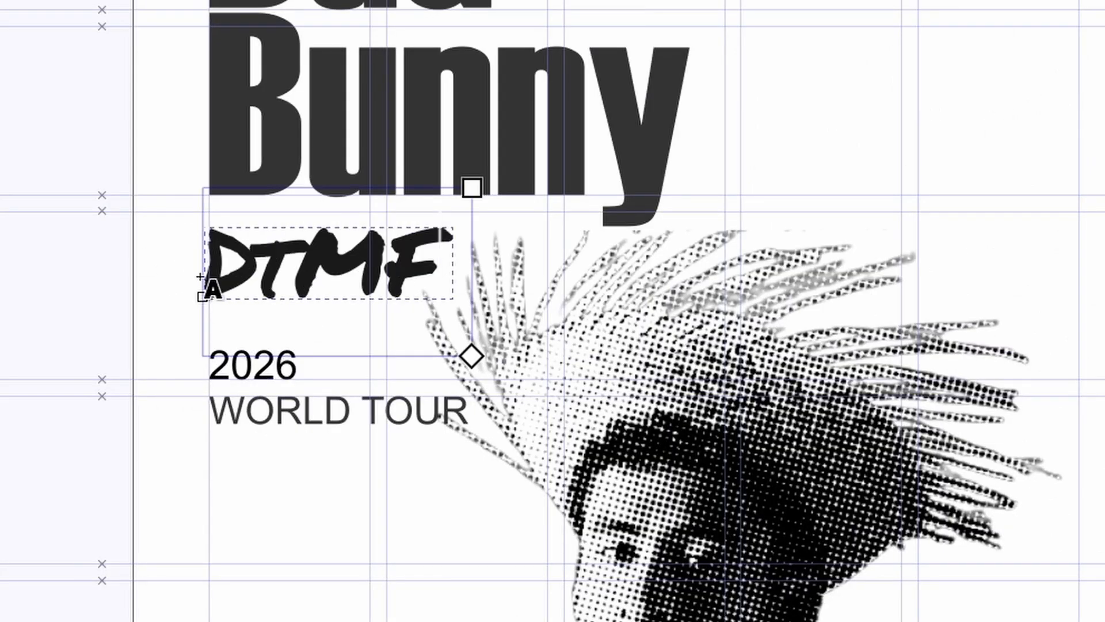
{"action": "key", "text": "s"}
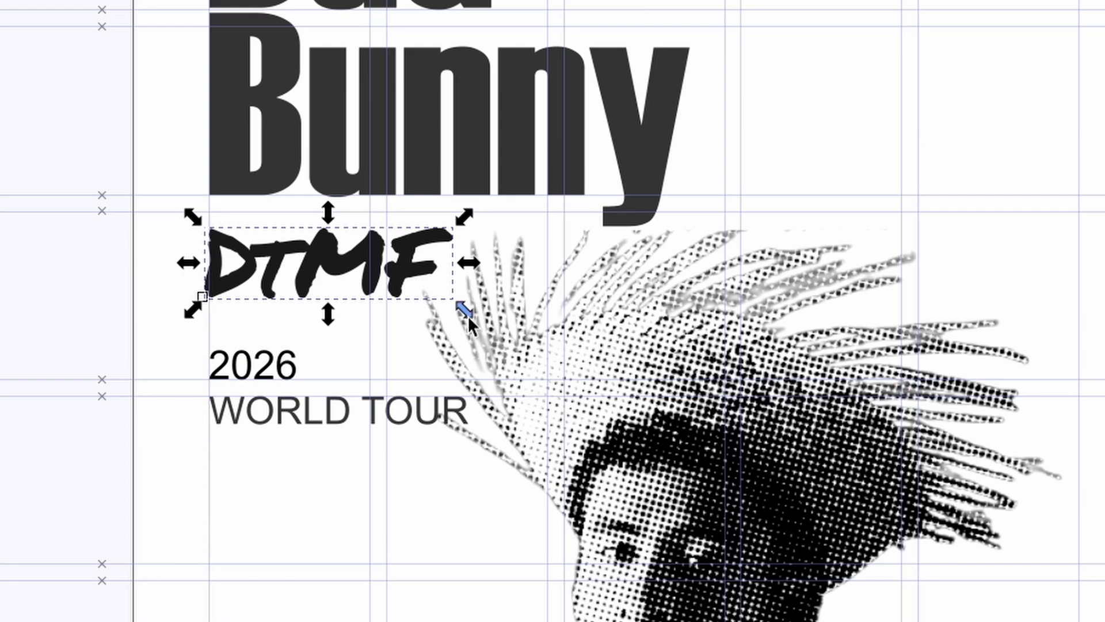
{"action": "left_click_drag", "start_coordinate": [468, 315], "coordinate": [503, 325]}
- Scale 2026 and WORLD TOUR together to a slightly larger size, keeping them at the left margin
{"action": "left_click", "coordinate": [256, 368]}
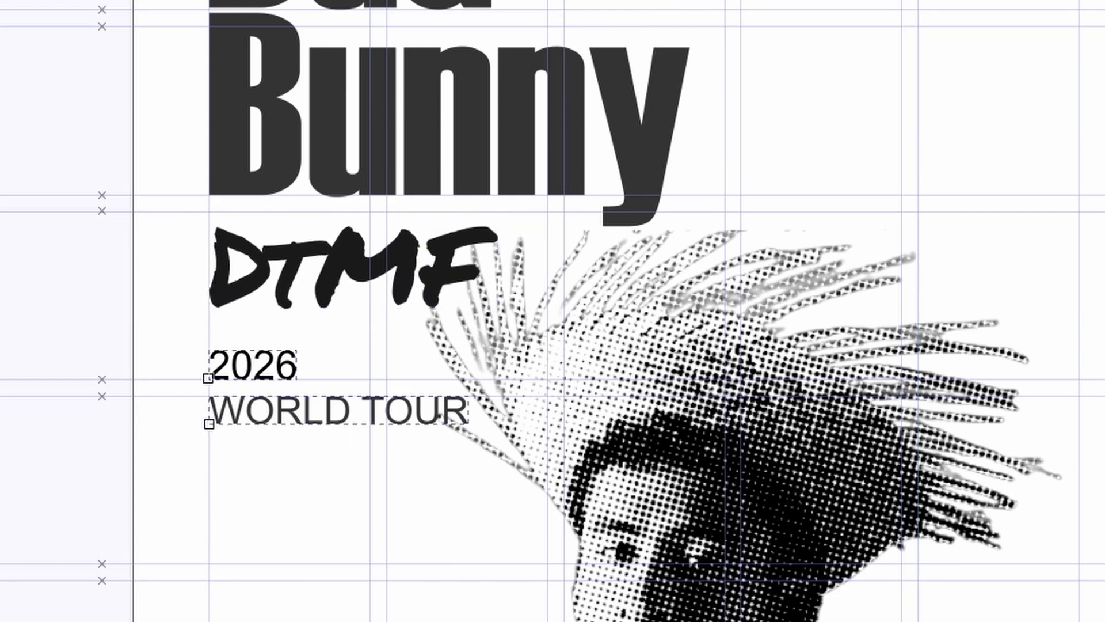
{"action": "left_click_drag", "start_coordinate": [485, 436], "coordinate": [529, 445]}
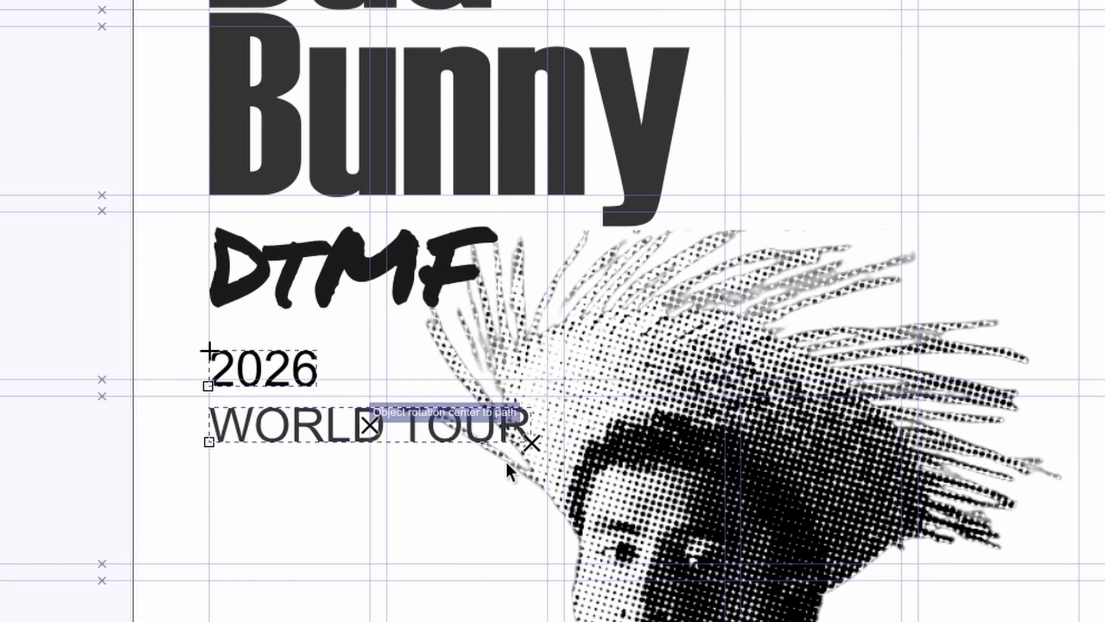
{"action": "left_click_drag", "start_coordinate": [528, 445], "coordinate": [488, 438]}
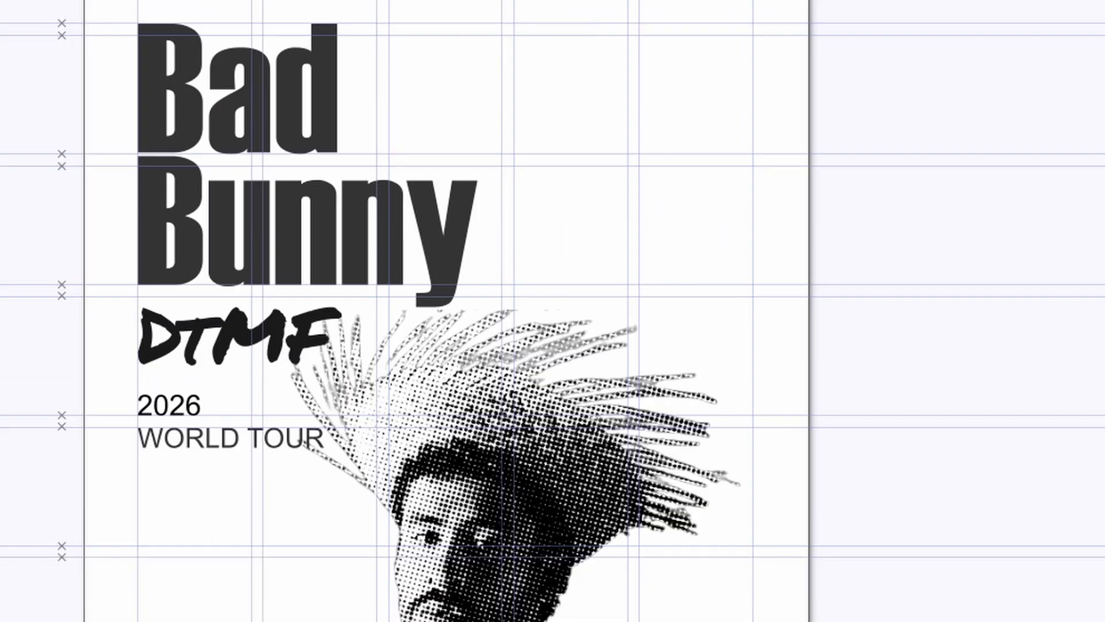
{"action": "left_click", "coordinate": [240, 75]}
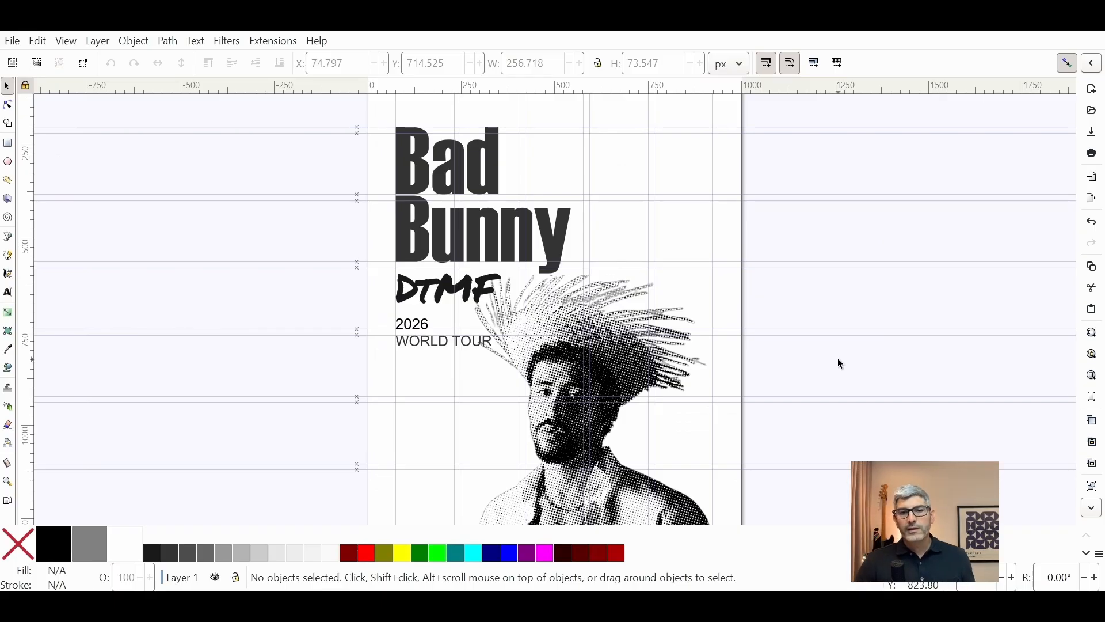
- Move the Bad Bunny album cover image from above the page to the empty canvas on the poster's left as a colour reference
{"action": "left_click", "coordinate": [494, 174]}
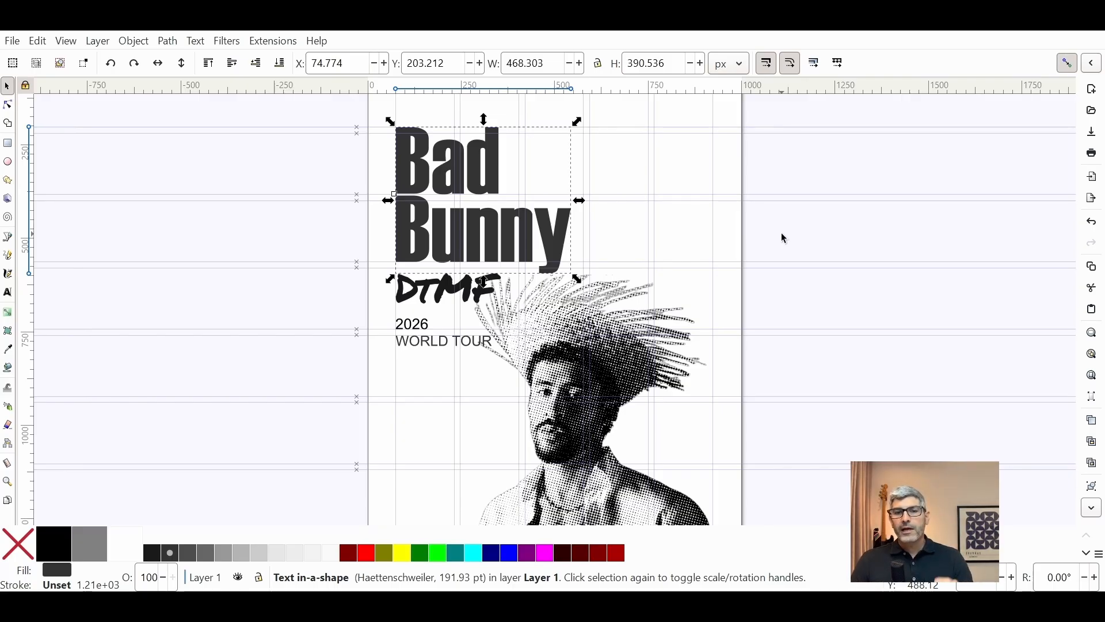
{"action": "scroll", "coordinate": [782, 233], "scroll_direction": "down", "scroll_amount": 1}
{"action": "scroll", "coordinate": [786, 239], "scroll_direction": "up", "scroll_amount": 15}
{"action": "left_click_drag", "start_coordinate": [927, 292], "coordinate": [561, 371]}
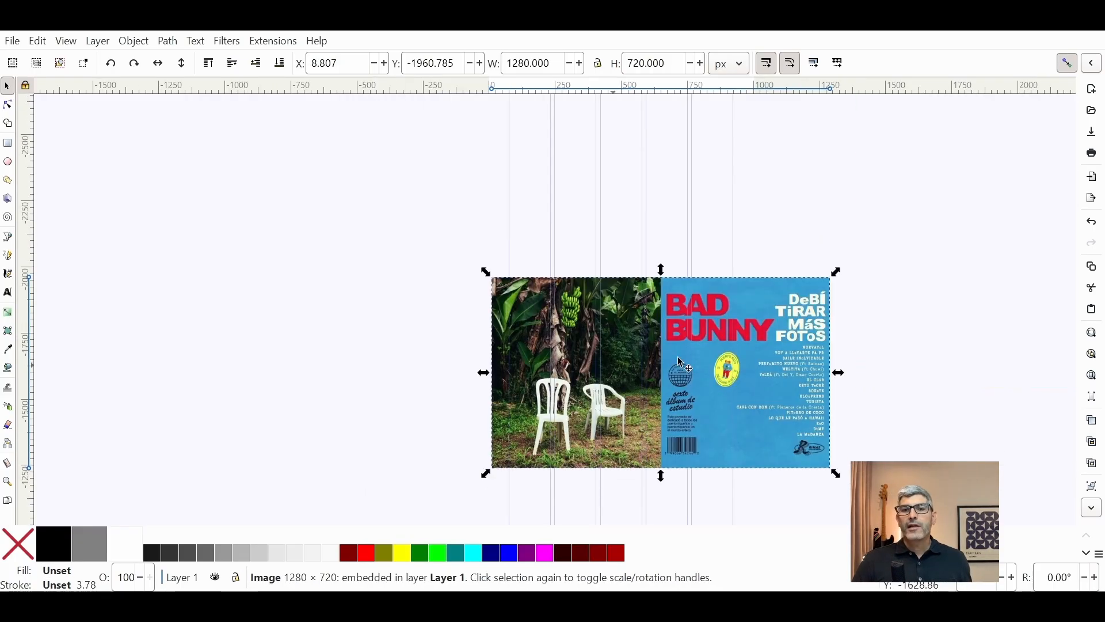
{"action": "scroll", "coordinate": [678, 357], "scroll_direction": "down", "scroll_amount": 6}
{"action": "left_click_drag", "start_coordinate": [727, 204], "coordinate": [928, 294]}
{"action": "scroll", "coordinate": [904, 377], "scroll_direction": "down", "scroll_amount": 12}
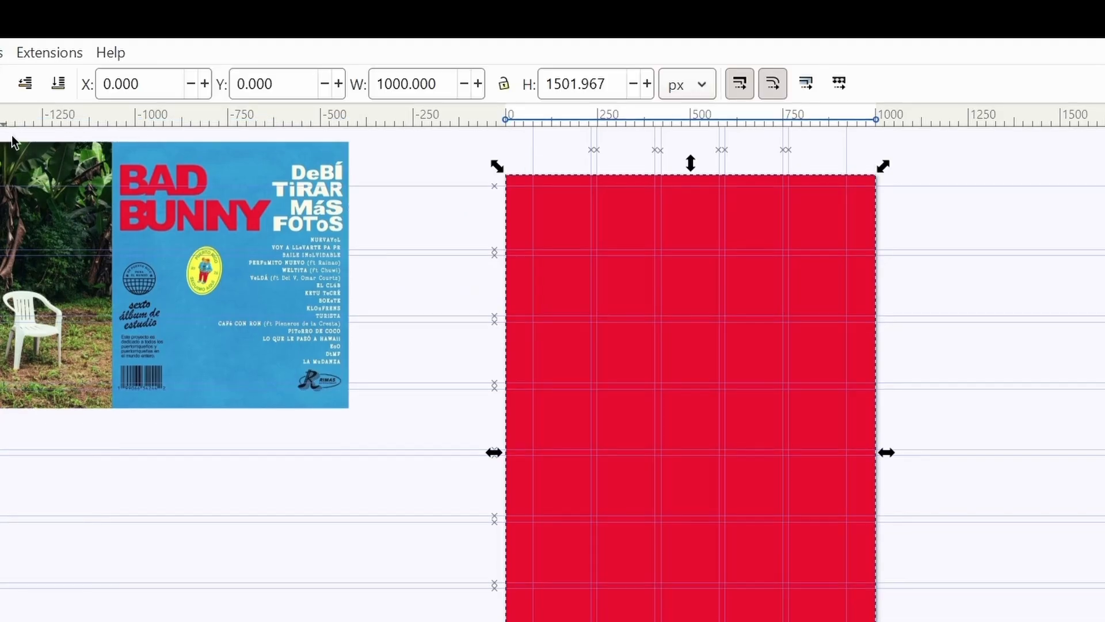
- Send the red page-sized rectangle to the bottom of the stack, behind the portrait and text
{"action": "key", "text": "End"}
{"action": "left_click", "coordinate": [1048, 450]}
{"action": "scroll", "coordinate": [1048, 451], "scroll_direction": "down", "scroll_amount": 3}
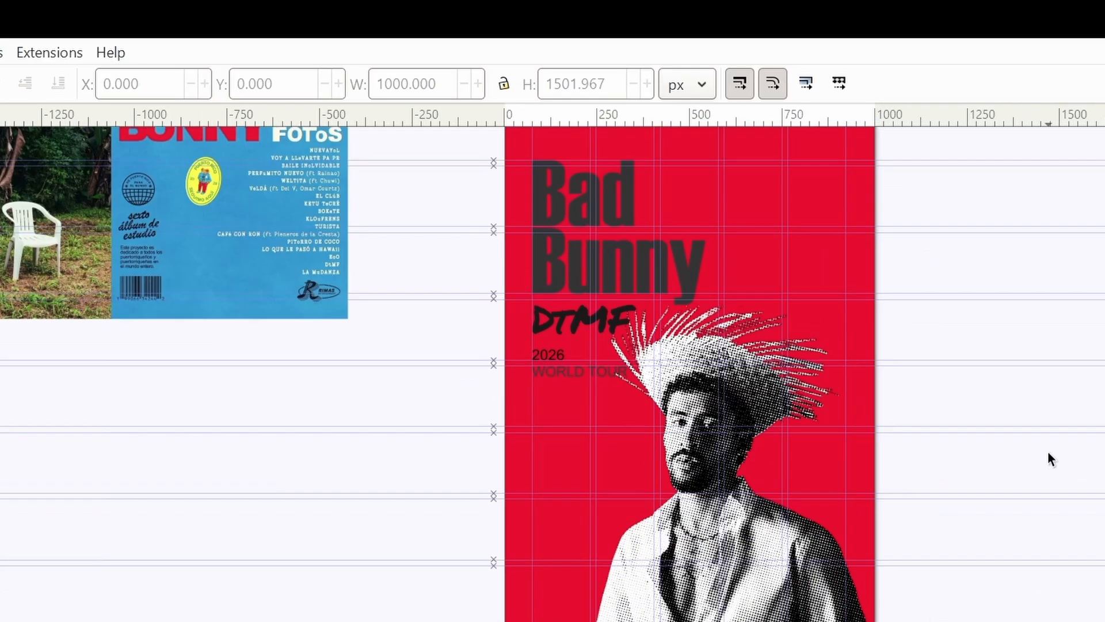
- Nudge the blue rectangle behind the portrait slightly upward to line up with the row guide
{"action": "scroll", "coordinate": [1080, 446], "scroll_direction": "down", "scroll_amount": 1}
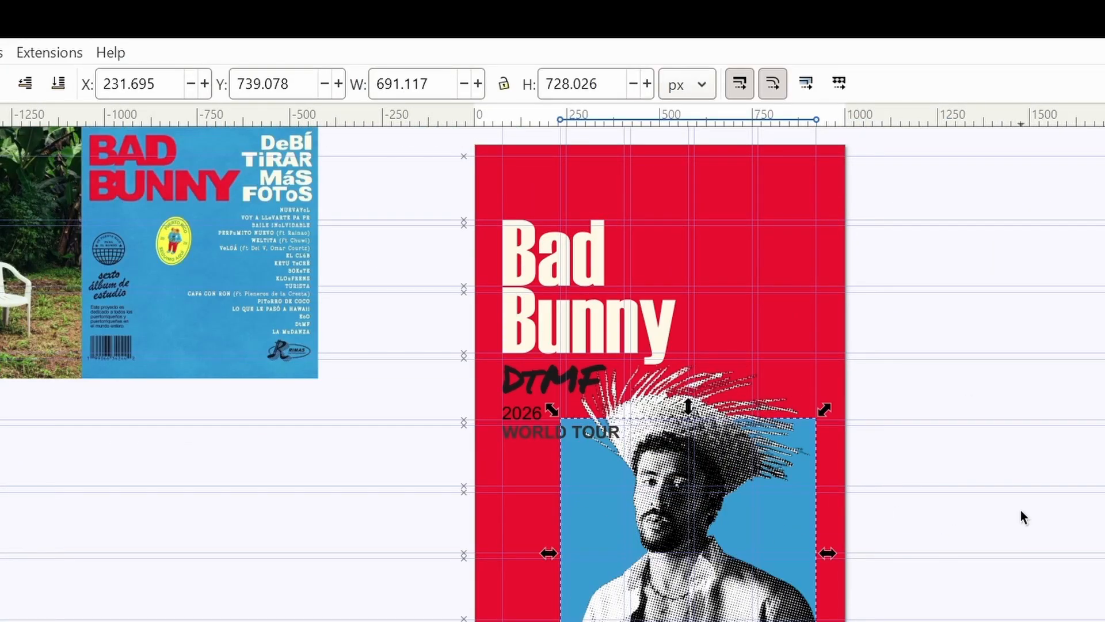
{"action": "left_click", "coordinate": [1021, 512]}
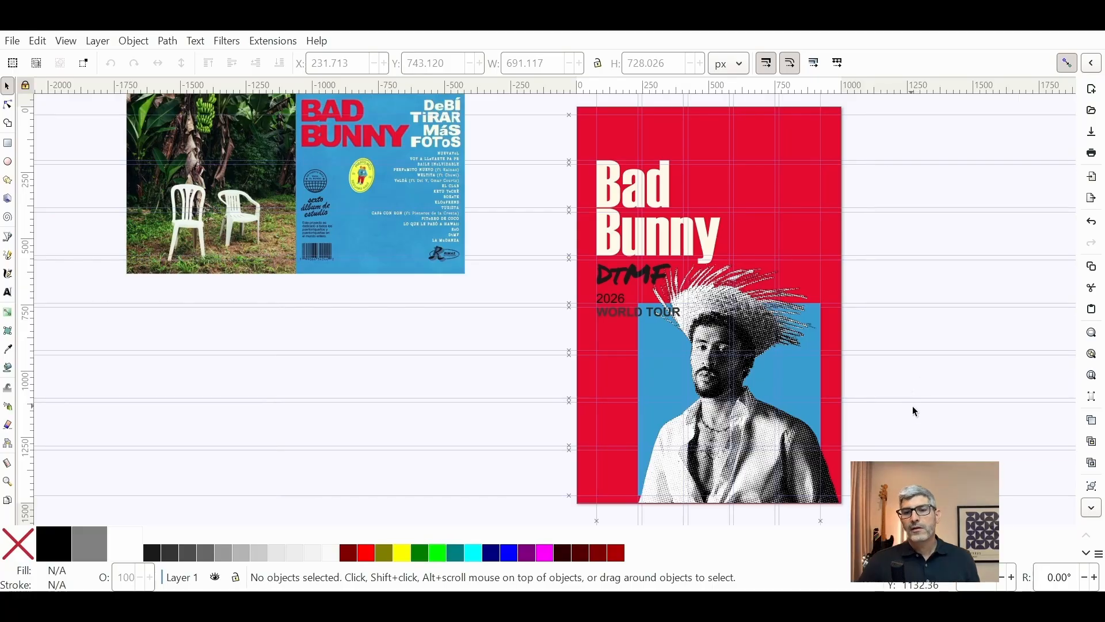
{"action": "mouse_move", "coordinate": [796, 381]}
{"action": "left_mouse_down"}
{"action": "mouse_move", "coordinate": [851, 382]}
{"action": "mouse_move", "coordinate": [799, 378]}
{"action": "left_mouse_up"}
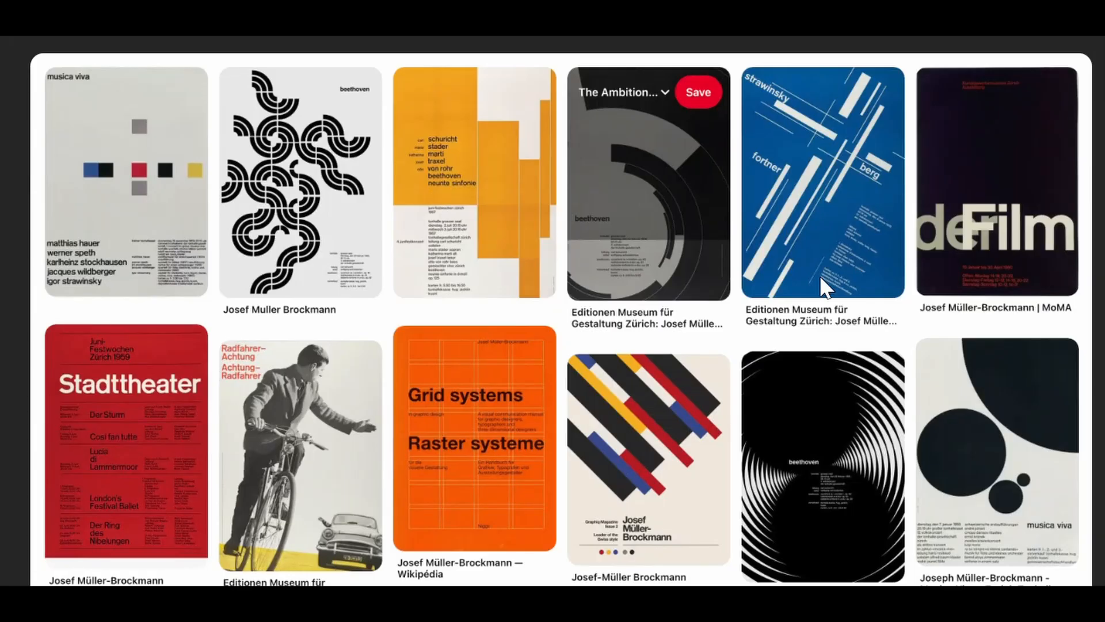
- Browse the Josef Müller-Brockmann posters on Pinterest in the web browser for grid layout inspiration
{"action": "scroll", "coordinate": [820, 275], "scroll_direction": "down", "scroll_amount": 5}
{"action": "scroll", "coordinate": [1097, 321], "scroll_direction": "down", "scroll_amount": 4}
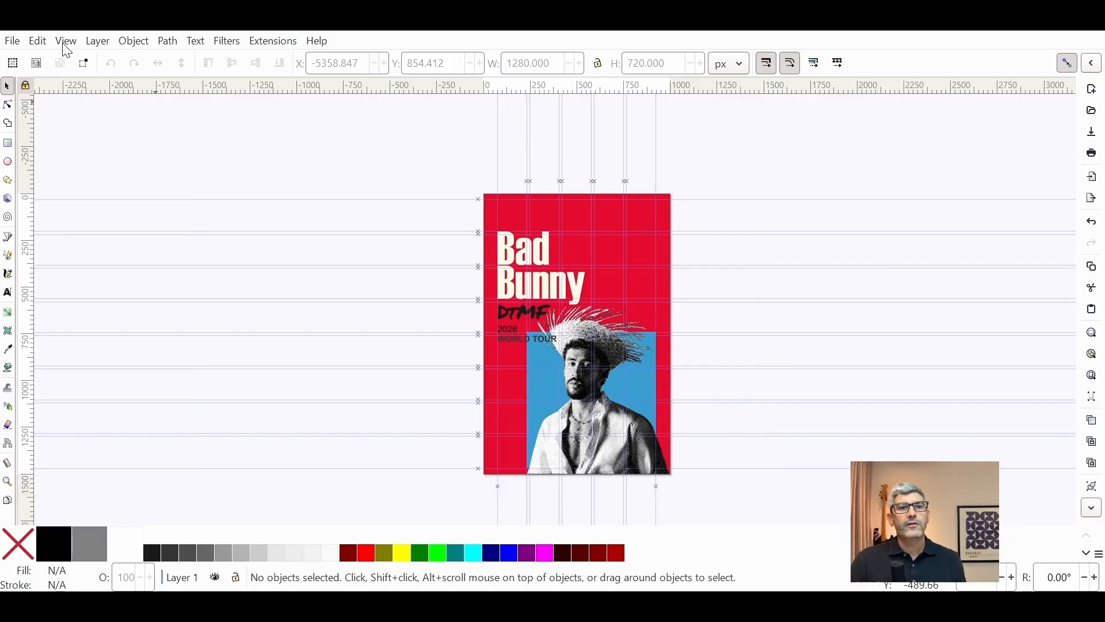
- Return to the poster in Inkscape and hide the guides
{"action": "left_click", "coordinate": [98, 195]}
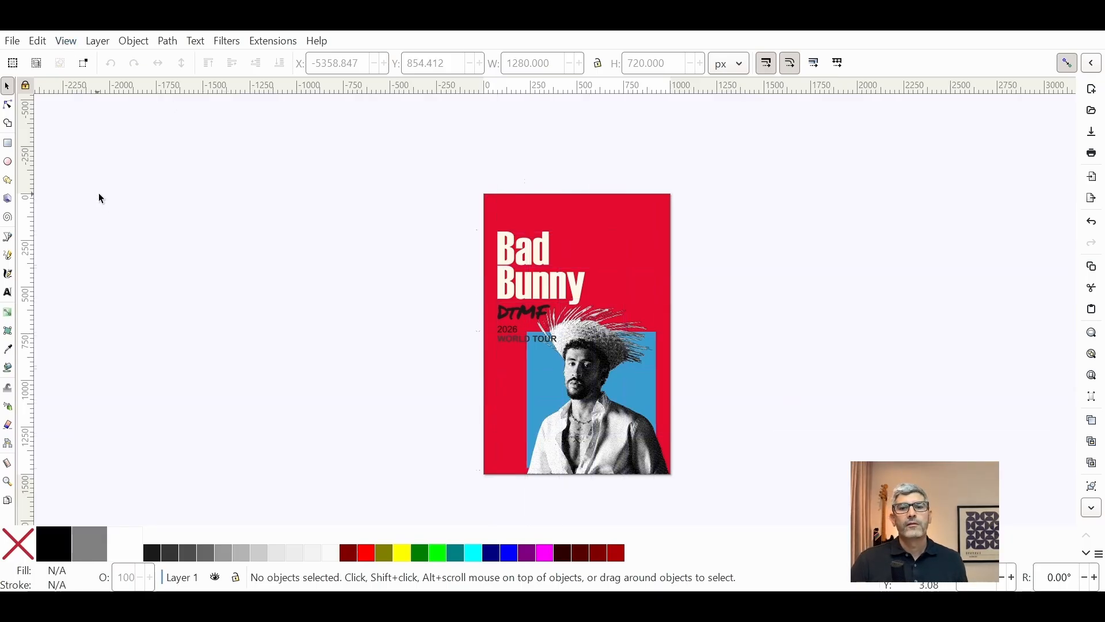